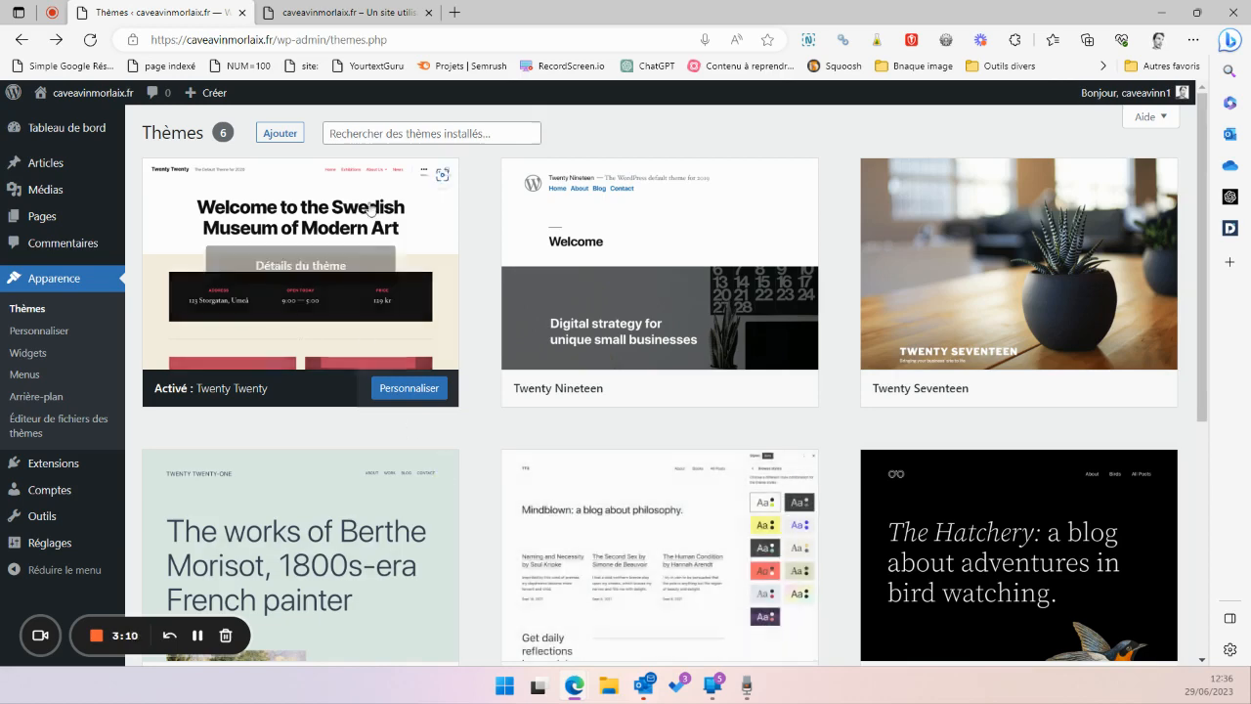
View the site's home page from header to footer under the active Twenty Twenty theme
left_click(338, 13)
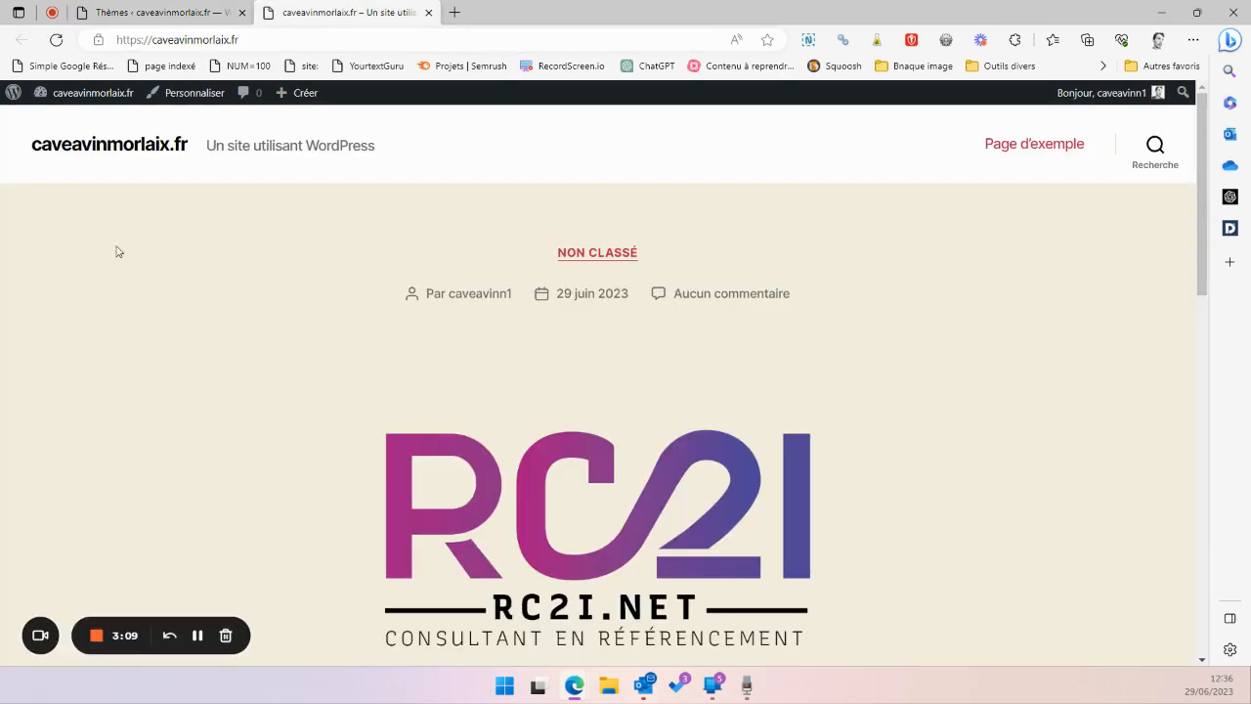
scroll(370, 326, "down", 1)
scroll(370, 326, "down", 10)
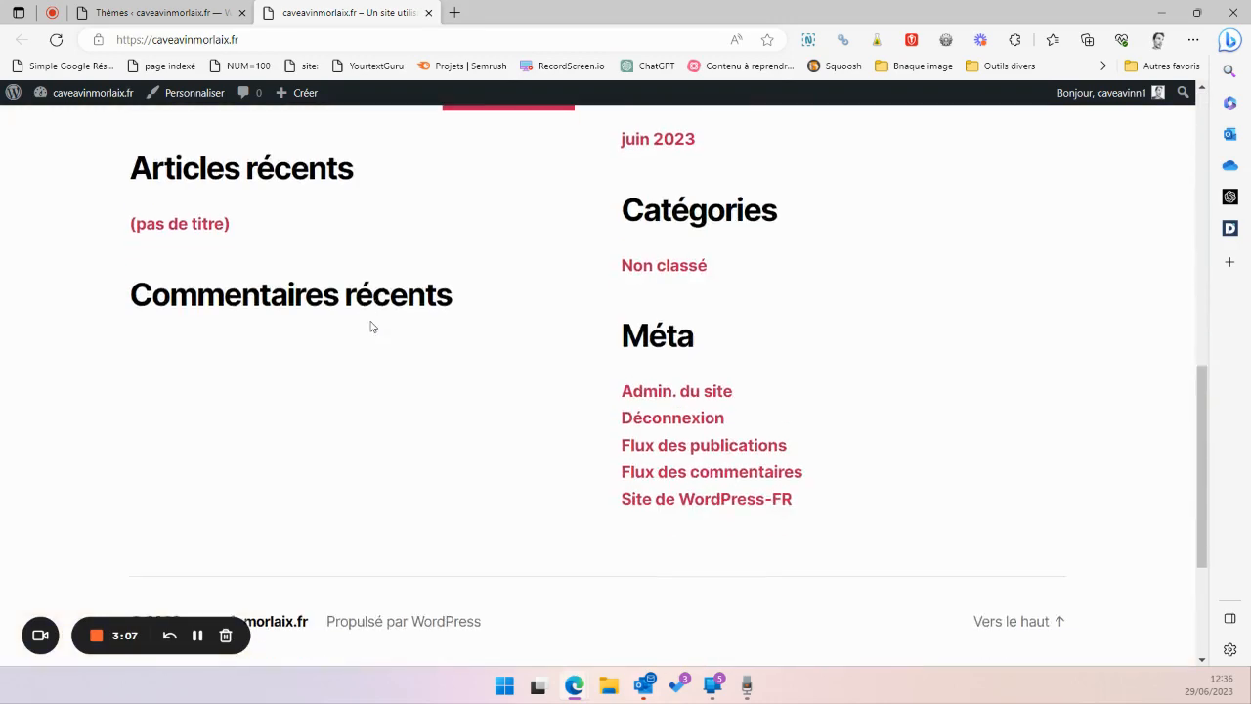
scroll(370, 326, "up", 3)
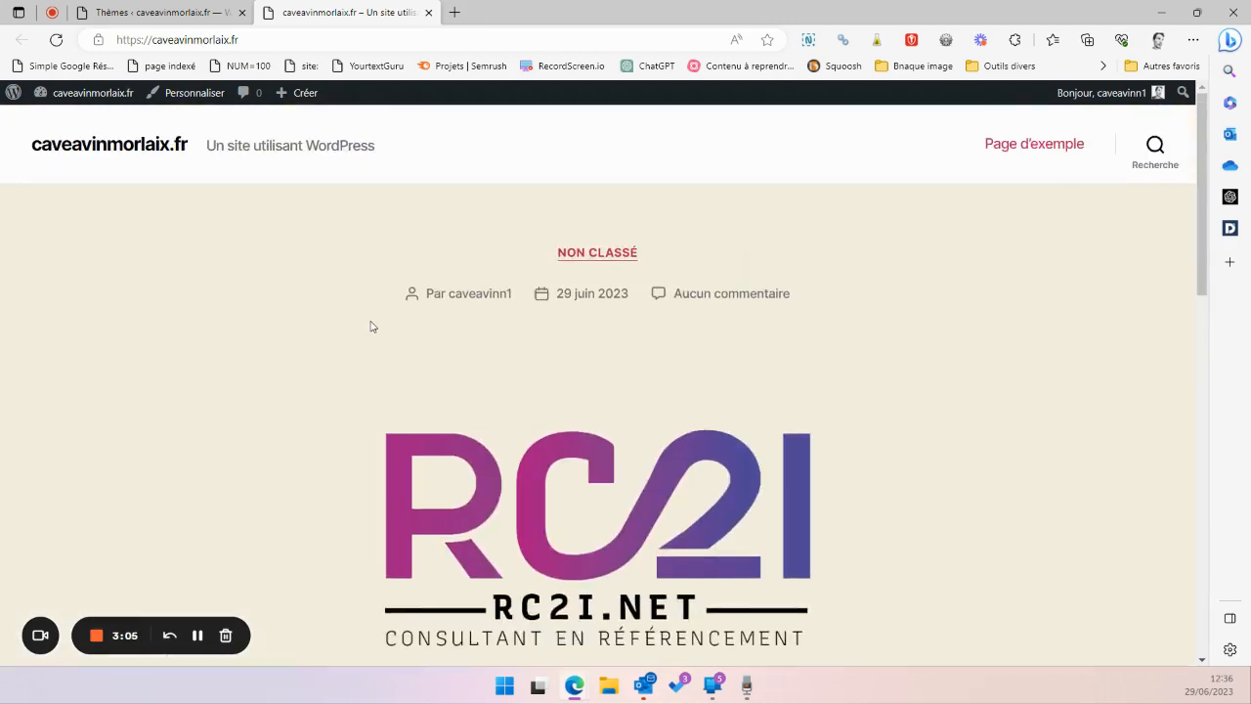
Activate the installed Twenty Twenty-Two theme and review the reloaded home page of the site
left_click(193, 13)
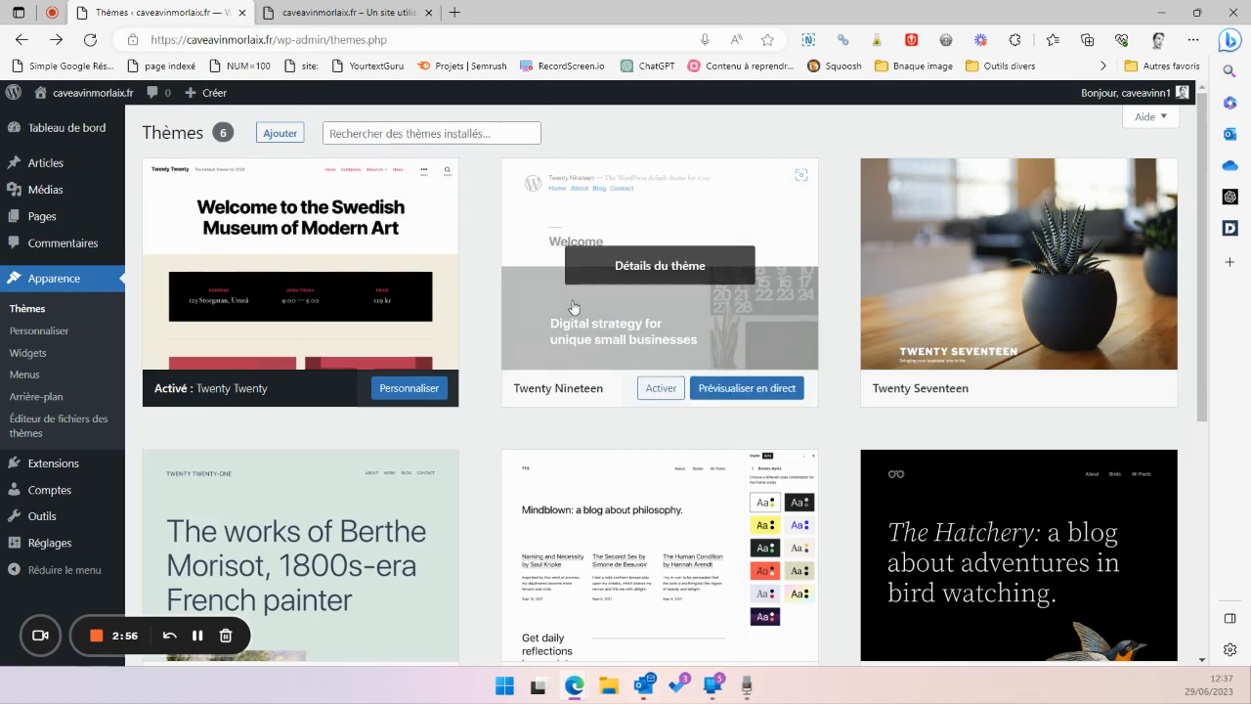
scroll(635, 342, "down", 2)
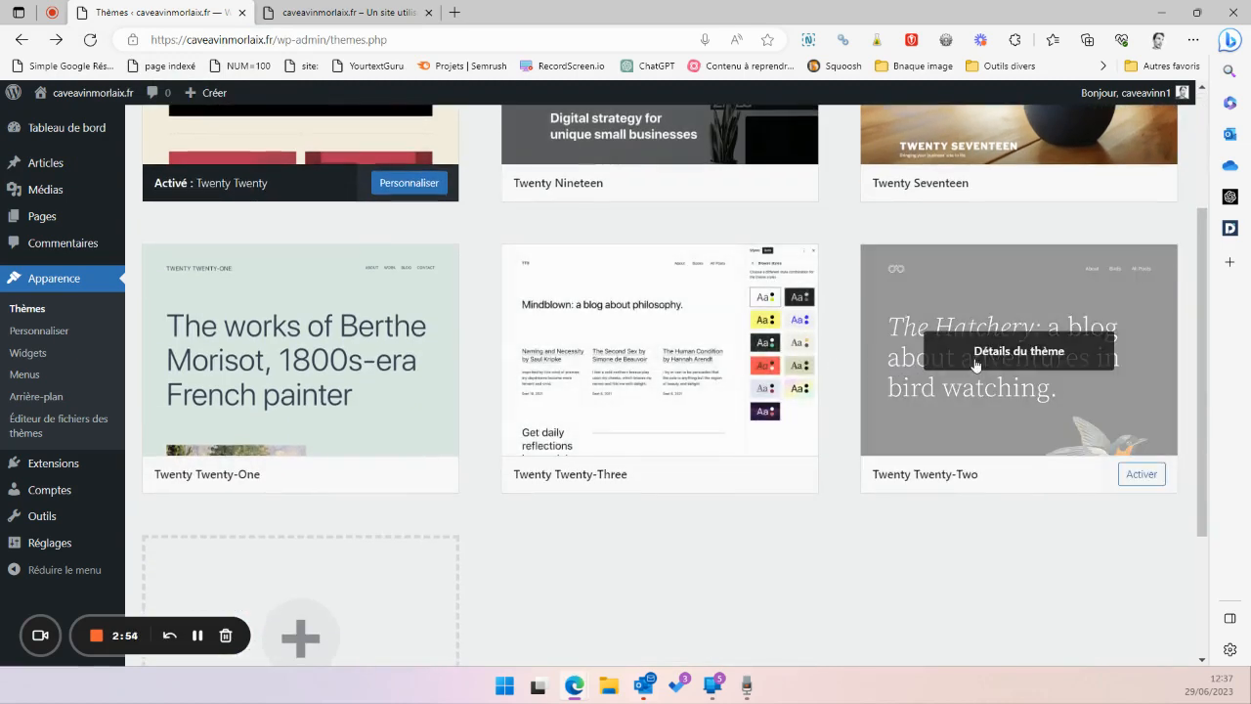
left_click(1140, 477)
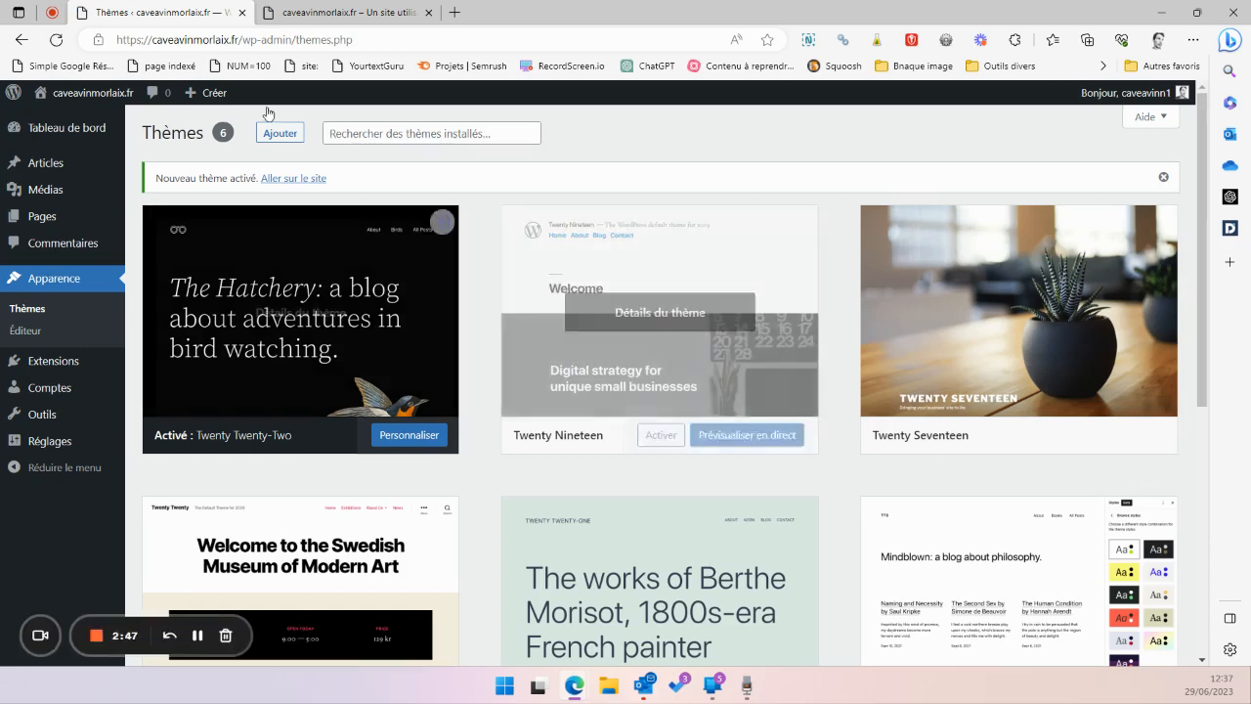
left_click(350, 12)
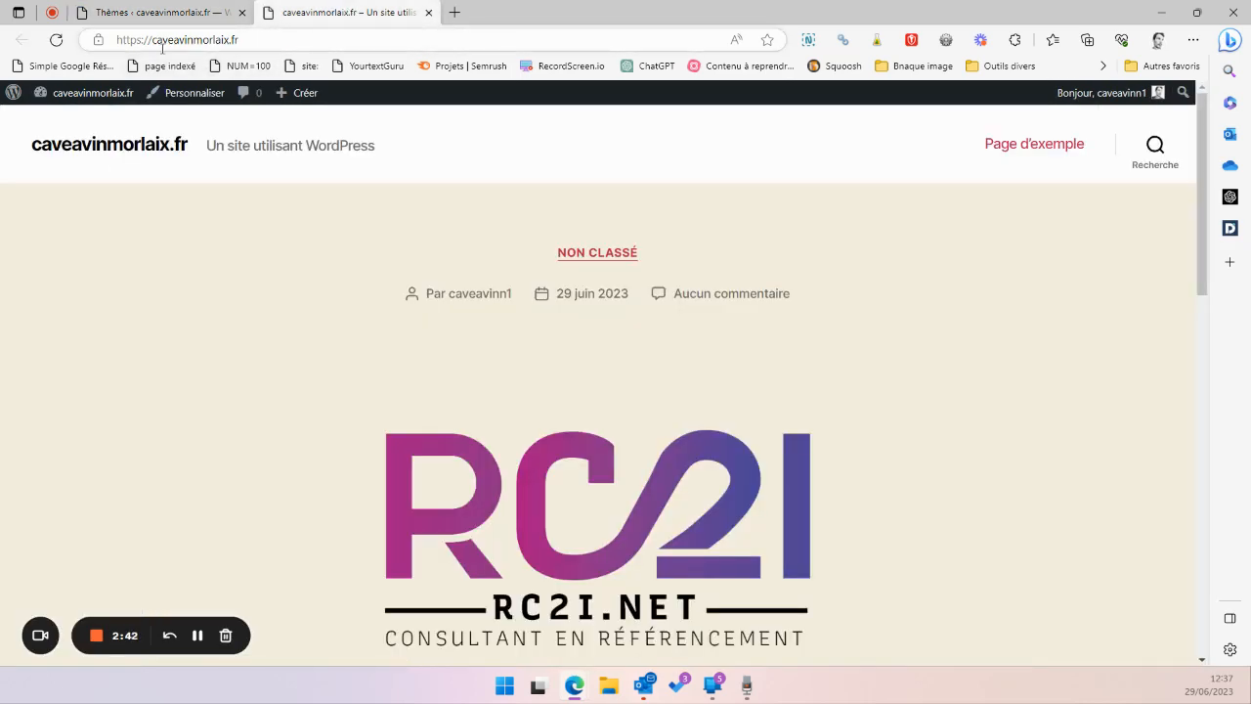
left_click(59, 43)
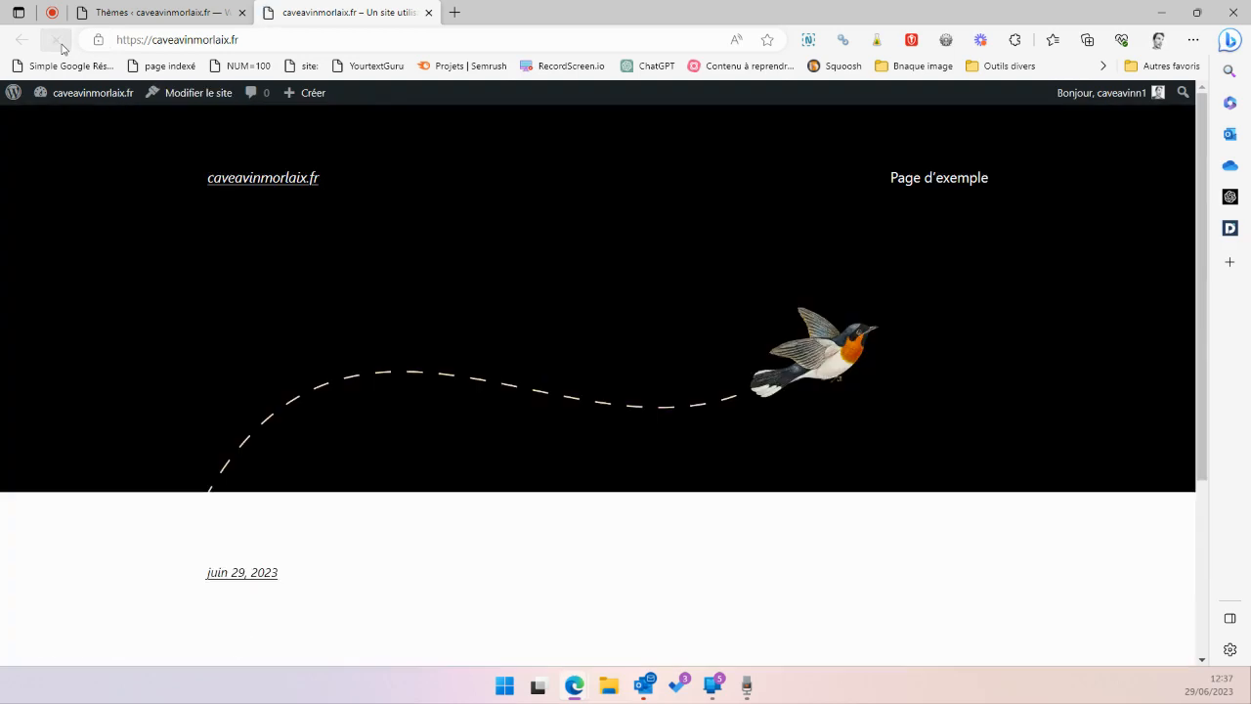
scroll(557, 280, "down", 3)
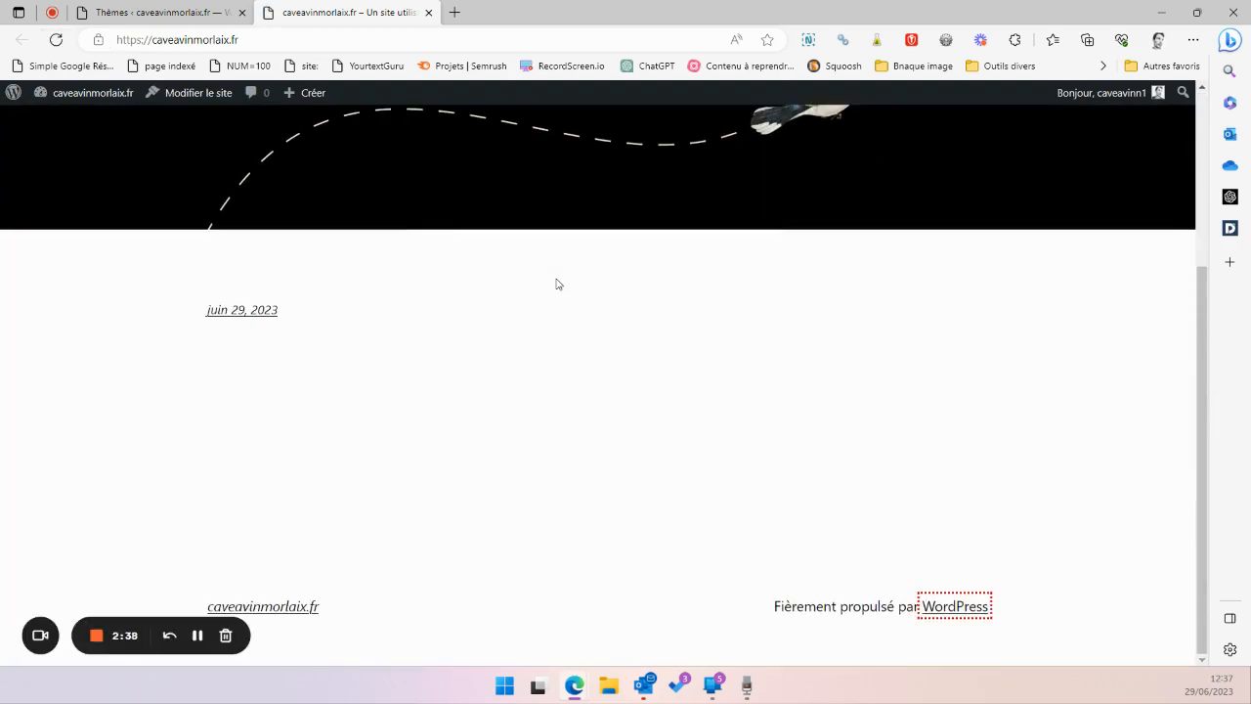
scroll(557, 284, "up", 3)
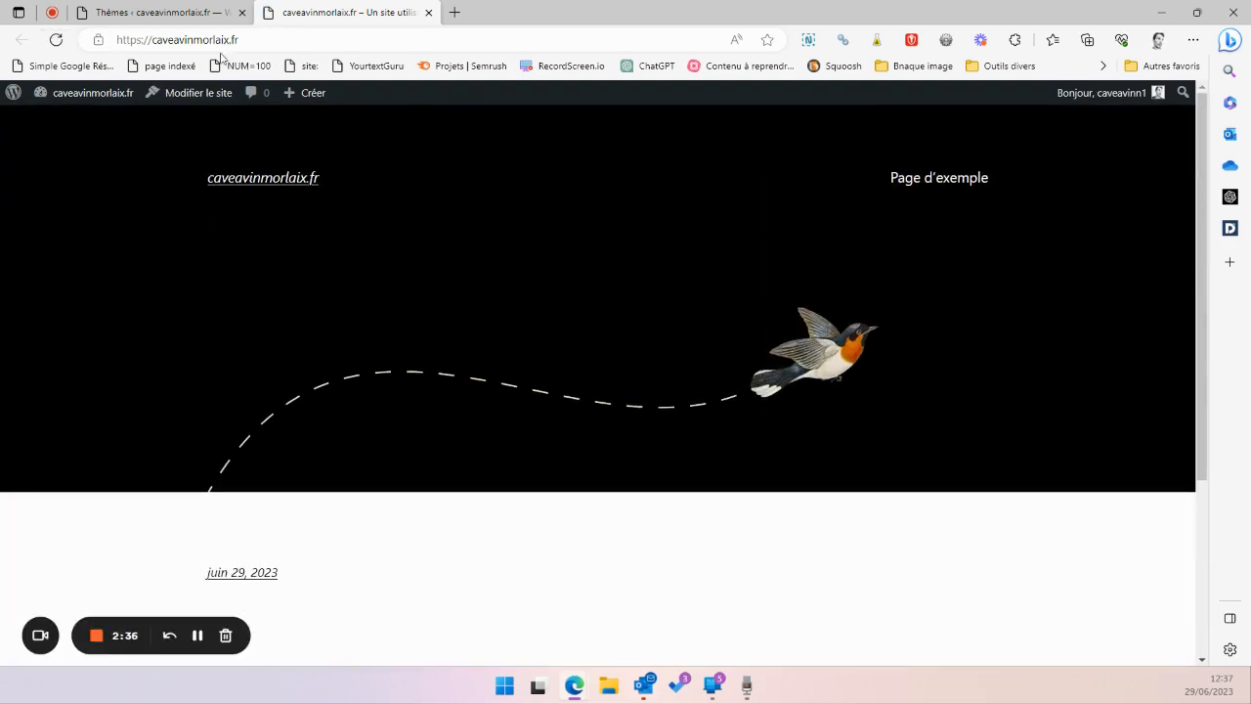
Activate the installed Twenty Nineteen theme and review the reloaded home page down to its footer
left_click(162, 12)
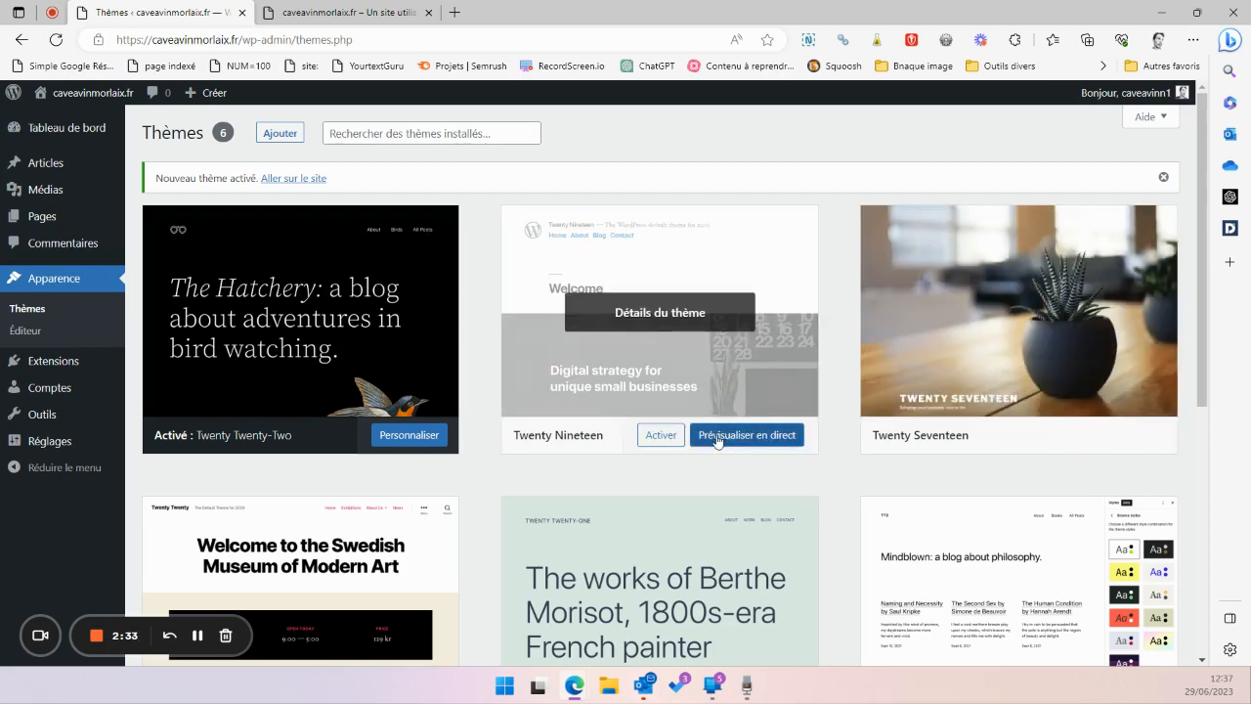
left_click(661, 435)
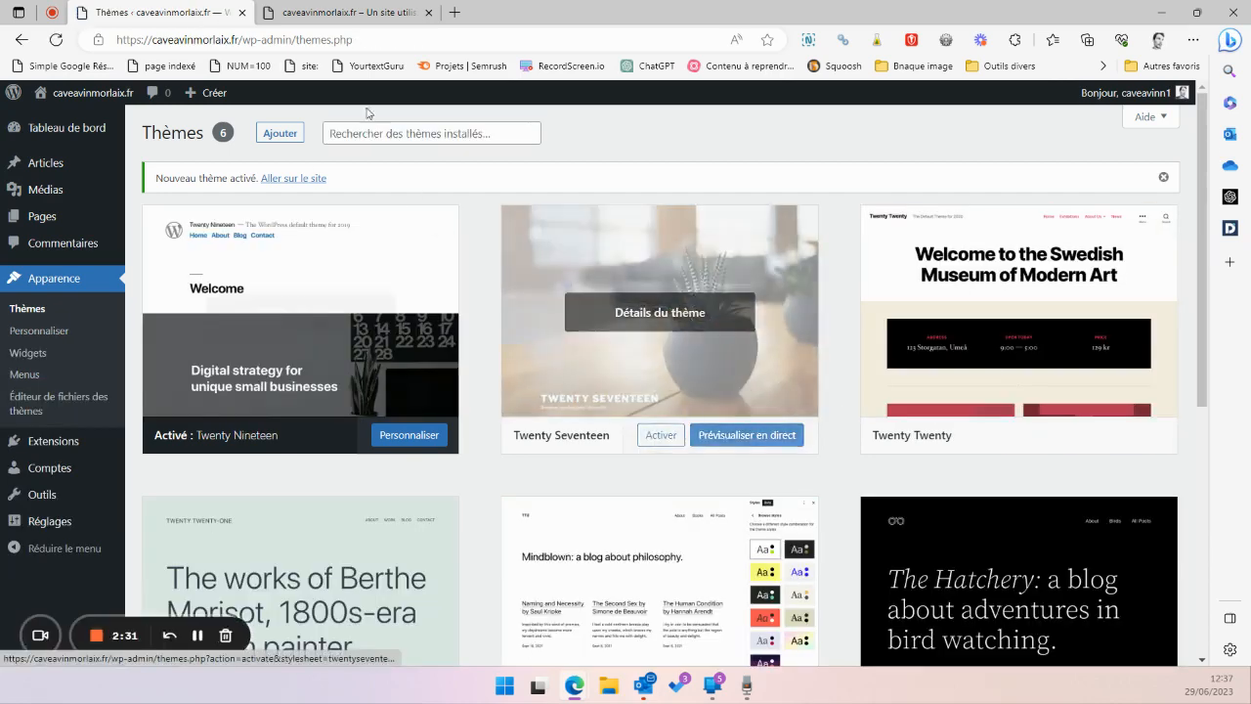
left_click(347, 12)
left_click(56, 40)
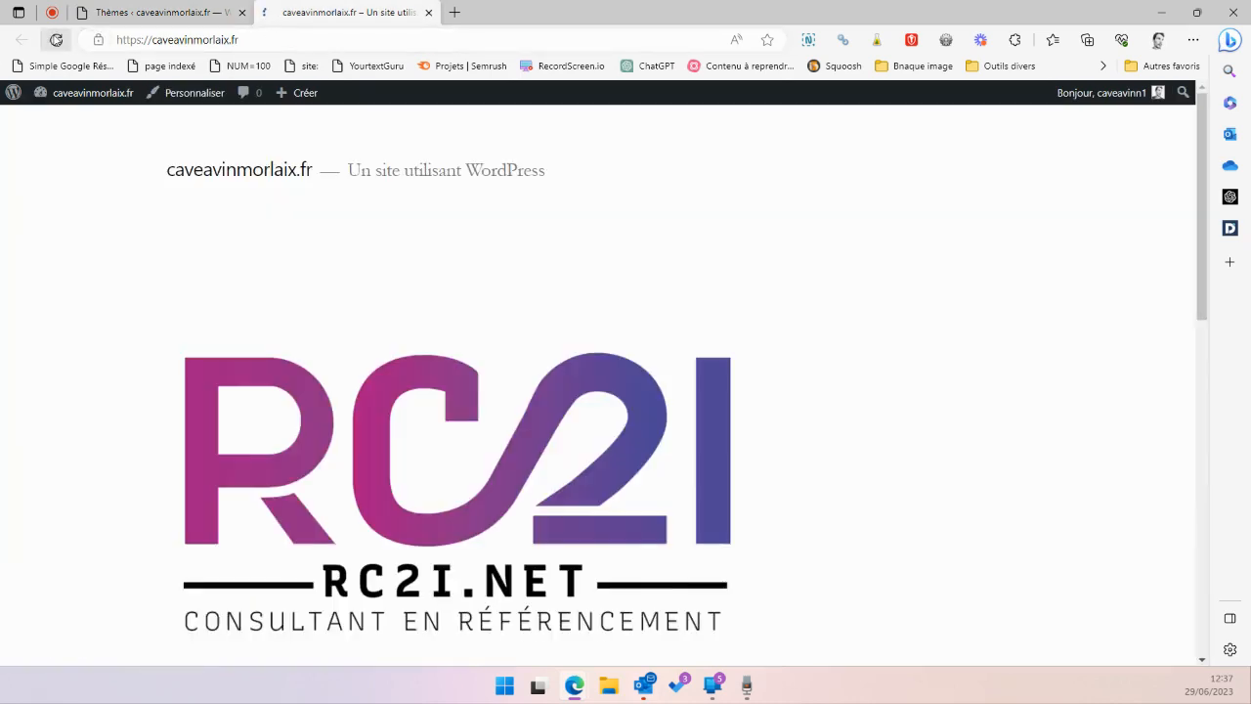
scroll(162, 125, "down", 10)
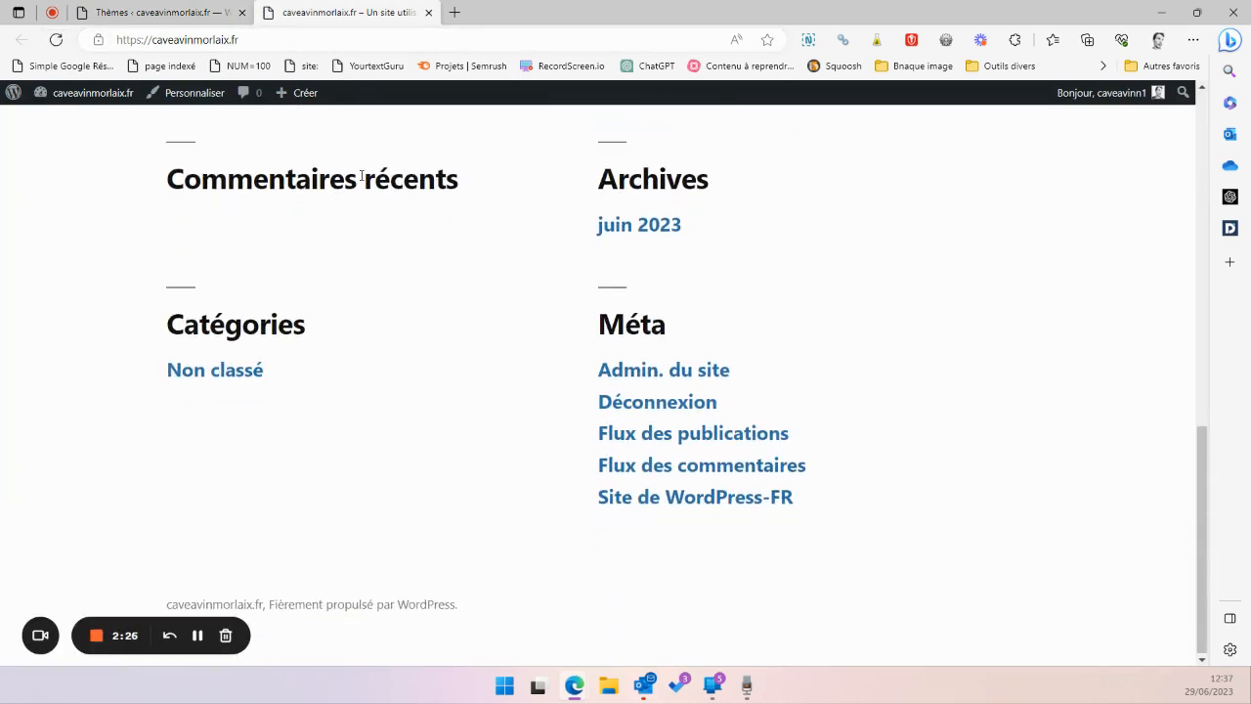
scroll(360, 174, "up", 10)
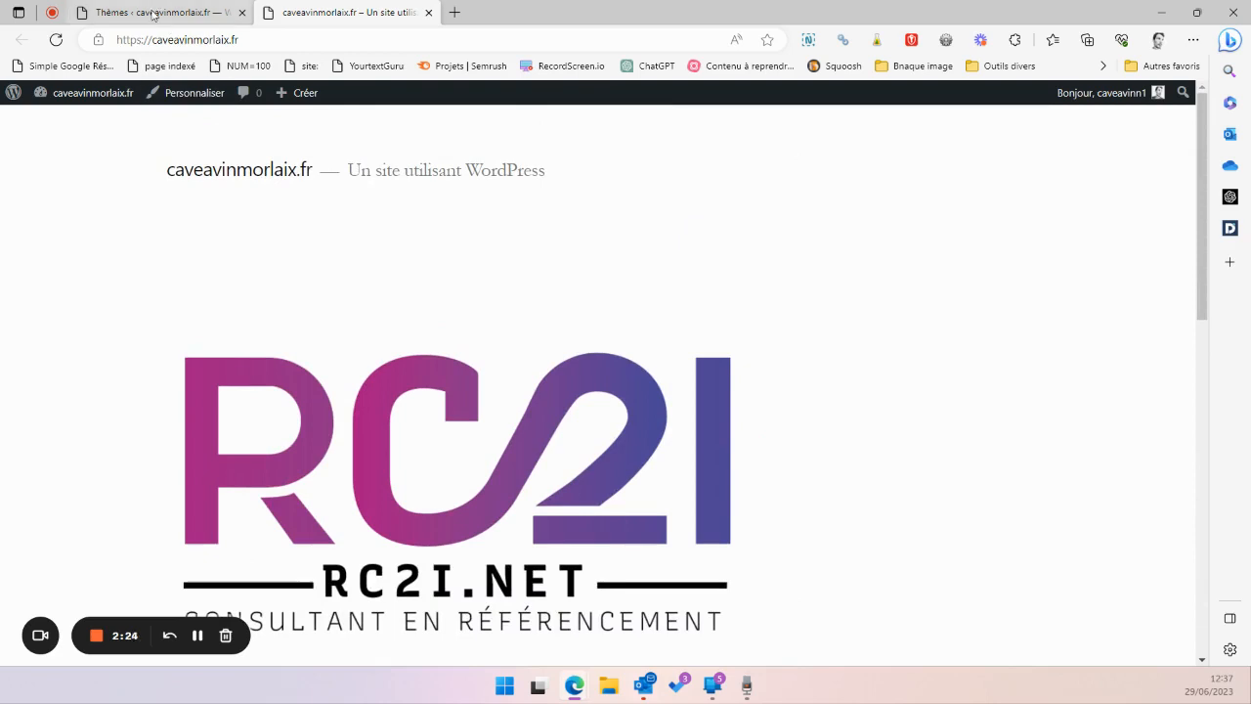
Open the page for adding new themes and browse the popular themes down to Shapely and Rife Free
left_click(155, 12)
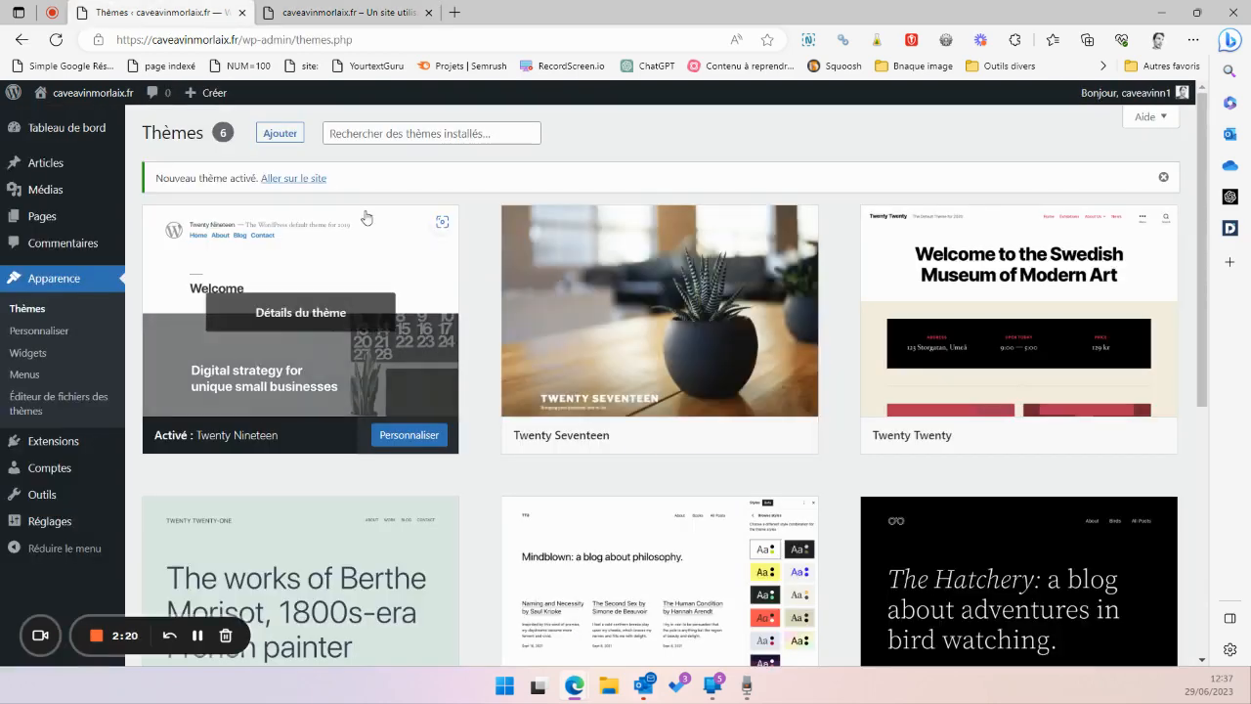
left_click(280, 134)
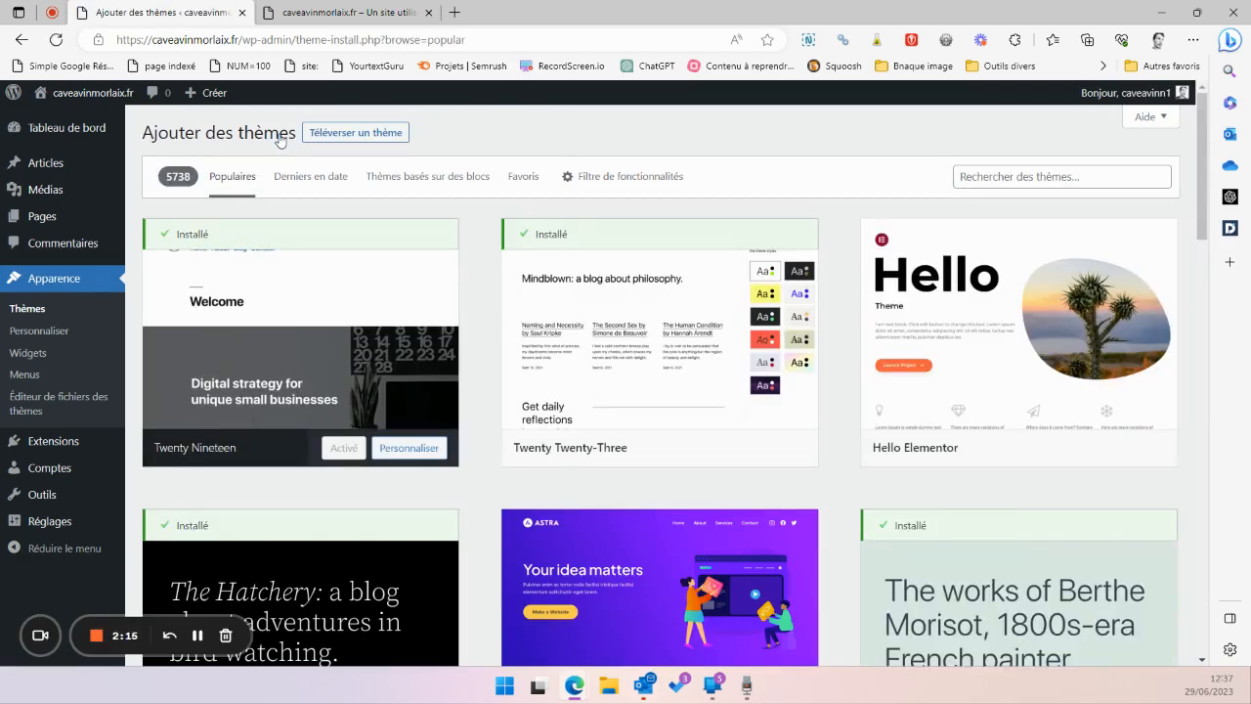
mouse_move(386, 259)
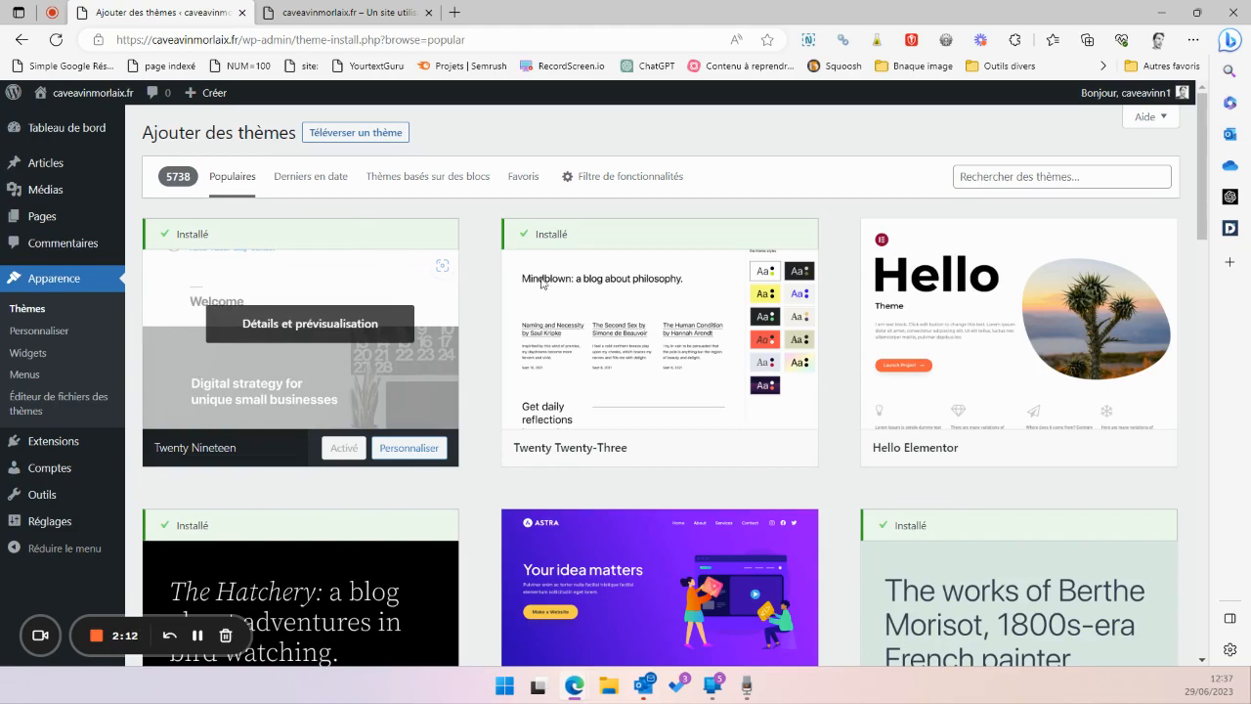
scroll(852, 308, "down", 5)
scroll(852, 308, "down", 15)
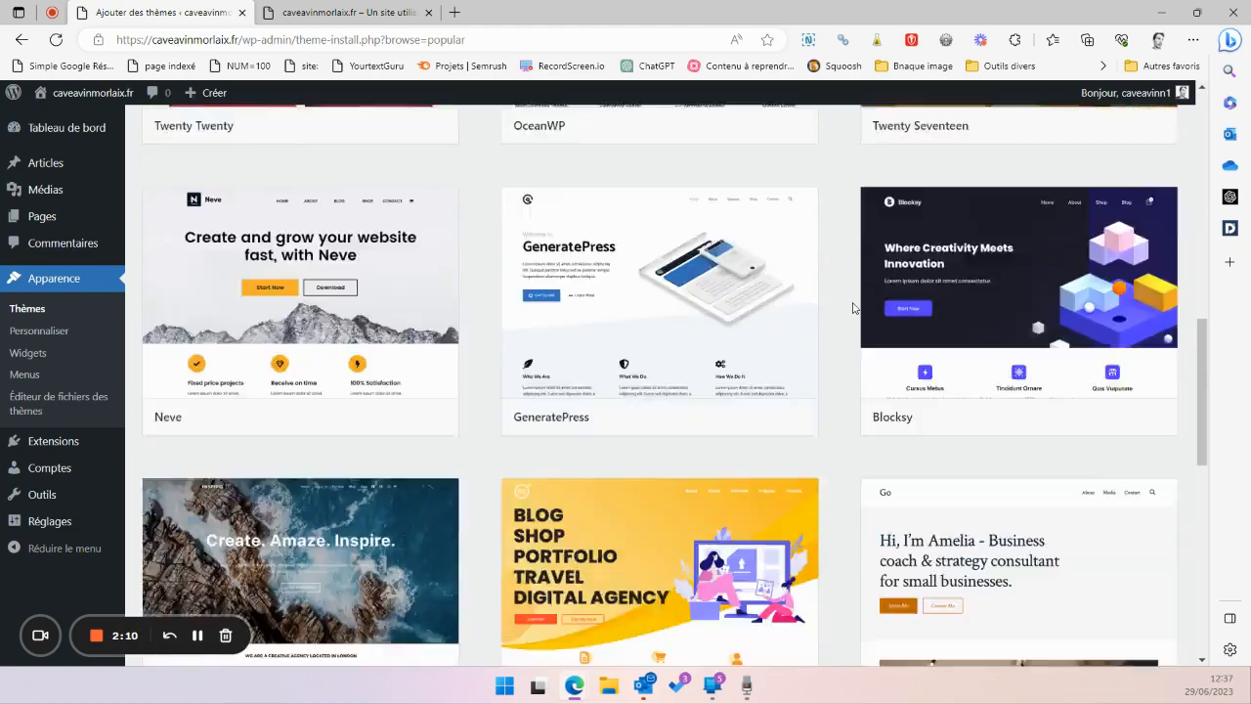
scroll(852, 307, "down", 10)
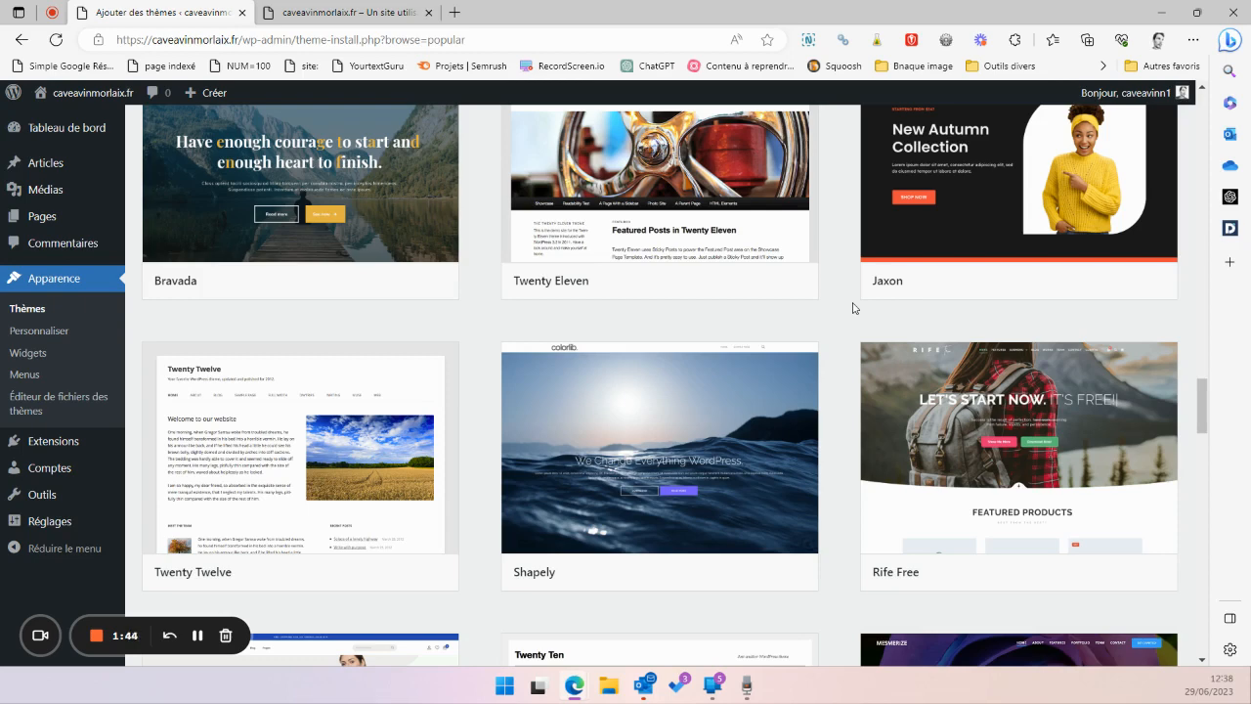
mouse_move(659, 410)
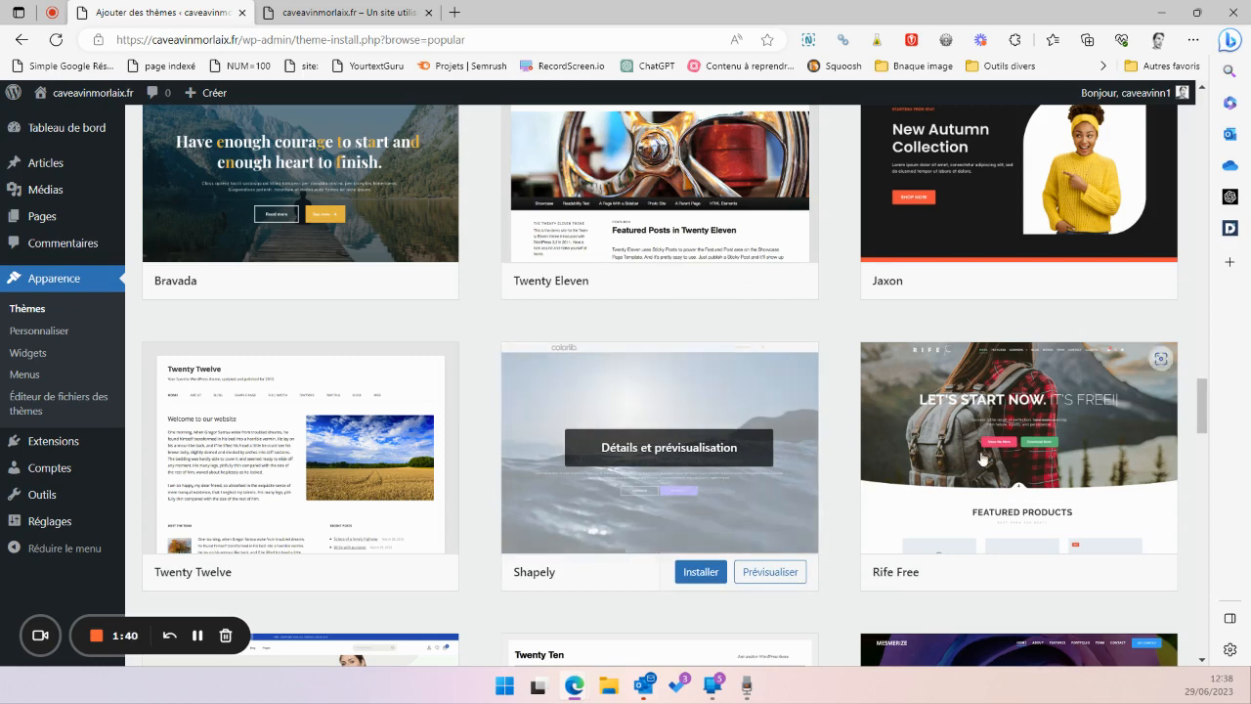
Examine the Rife Free theme's description and demo page, preview the Shapely theme as well, and close the preview
left_click(1011, 454)
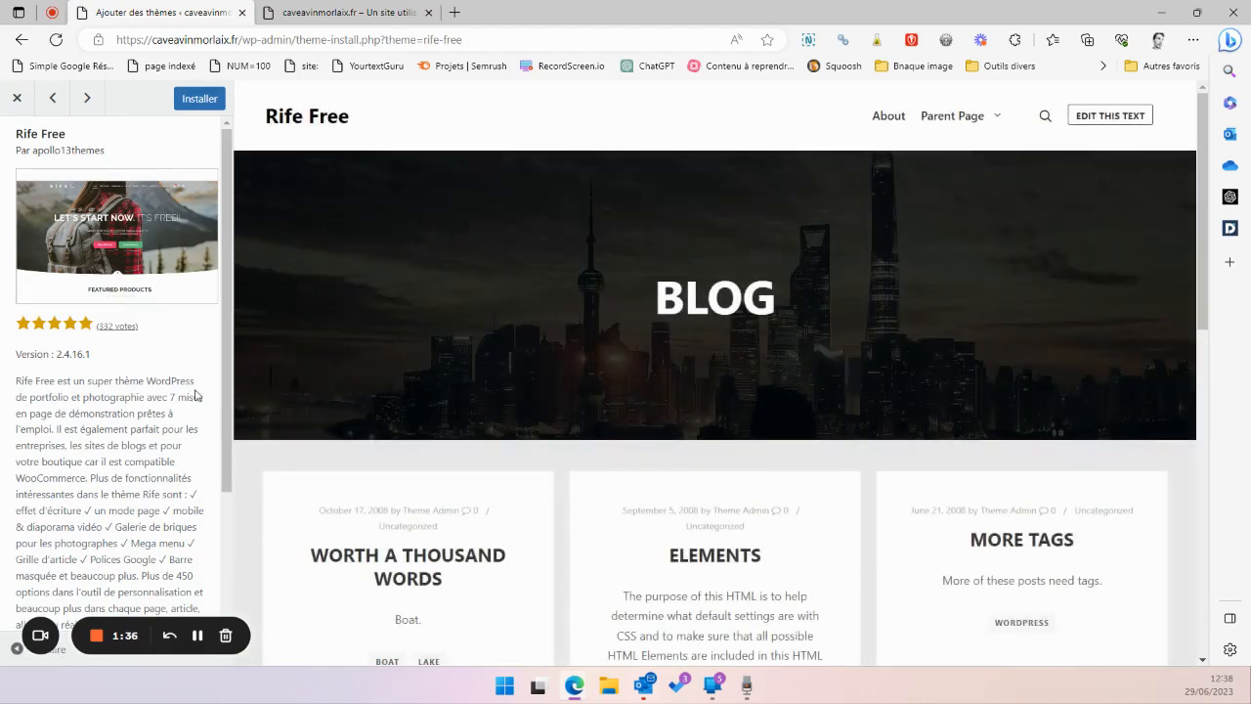
scroll(142, 402, "down", 2)
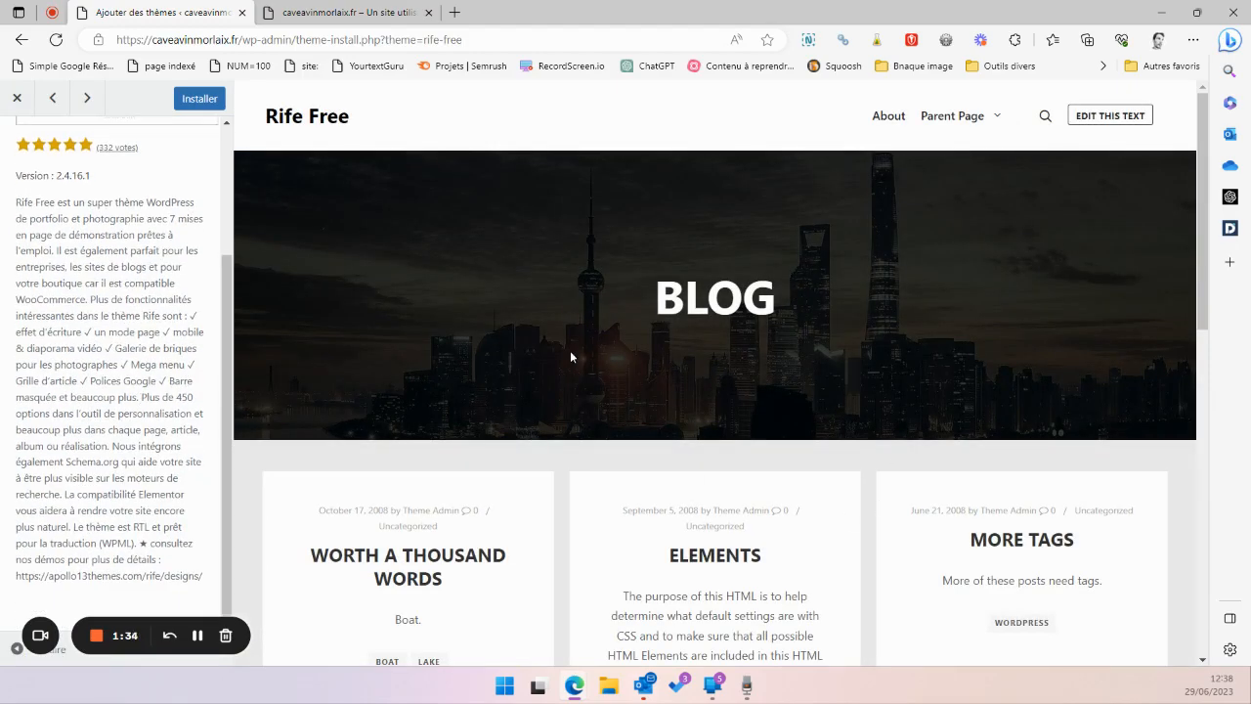
scroll(562, 352, "down", 2)
scroll(587, 357, "down", 7)
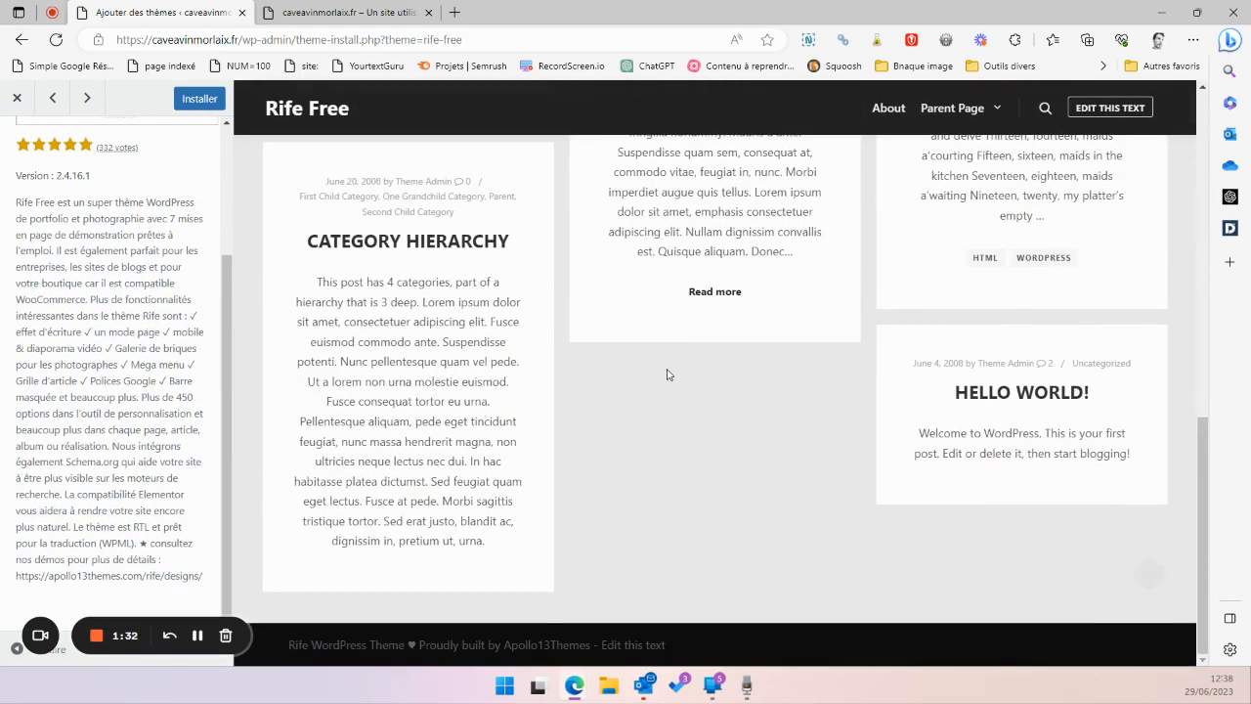
scroll(667, 370, "up", 6)
scroll(669, 369, "up", 3)
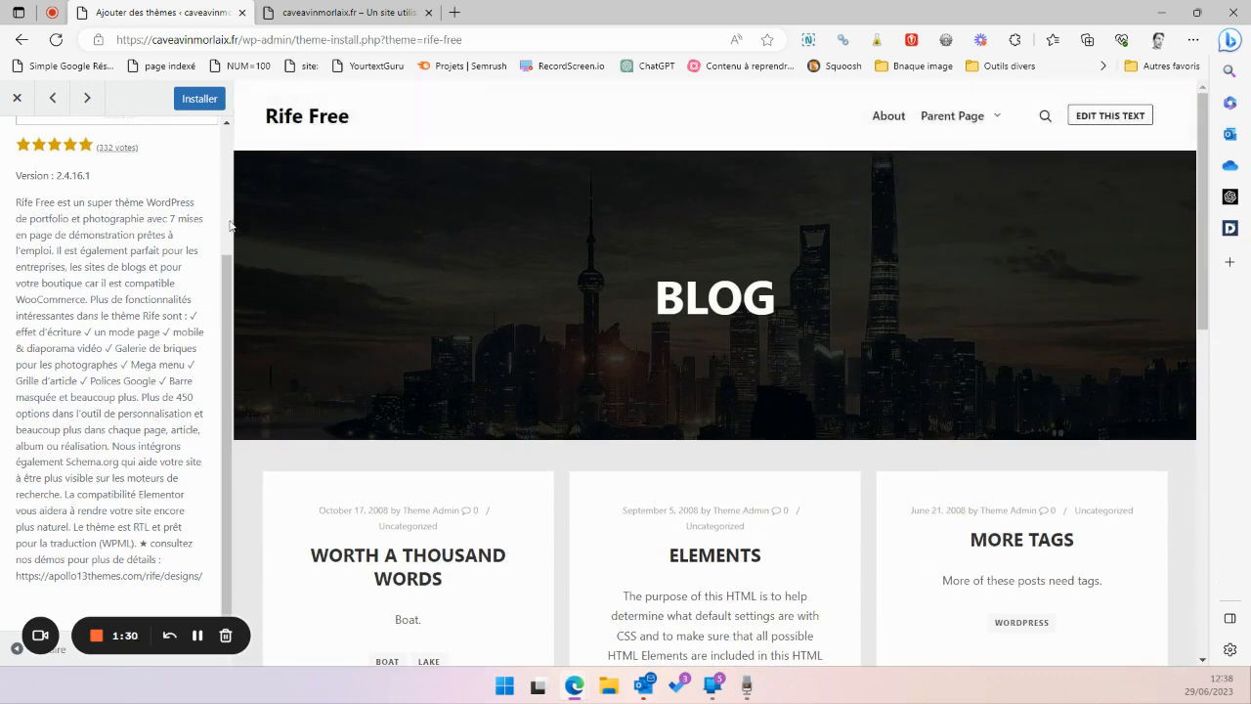
scroll(137, 164, "up", 1)
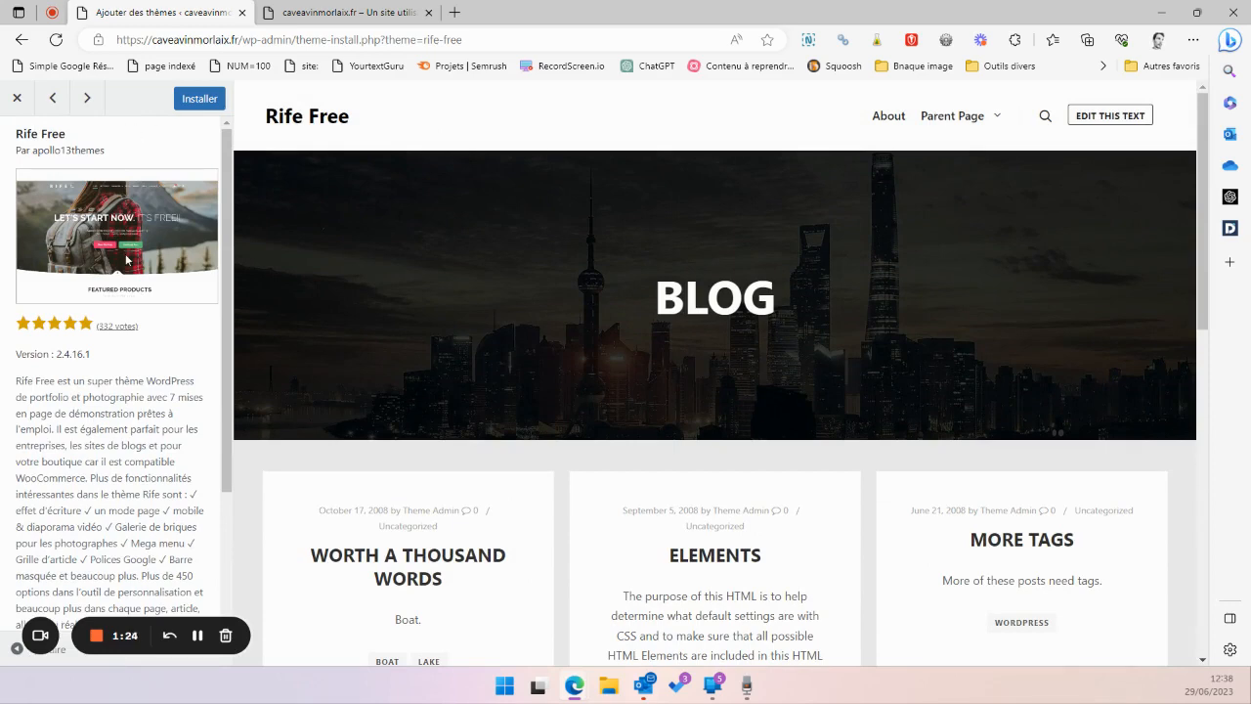
left_click(53, 97)
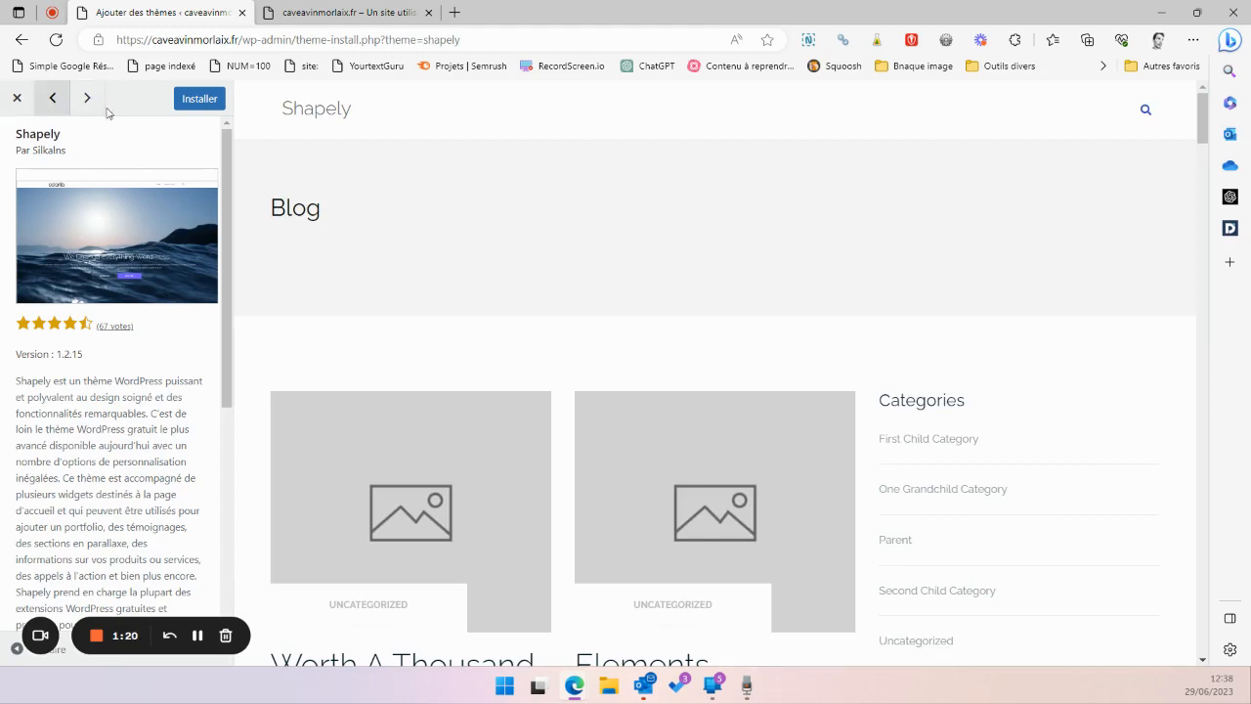
left_click(16, 98)
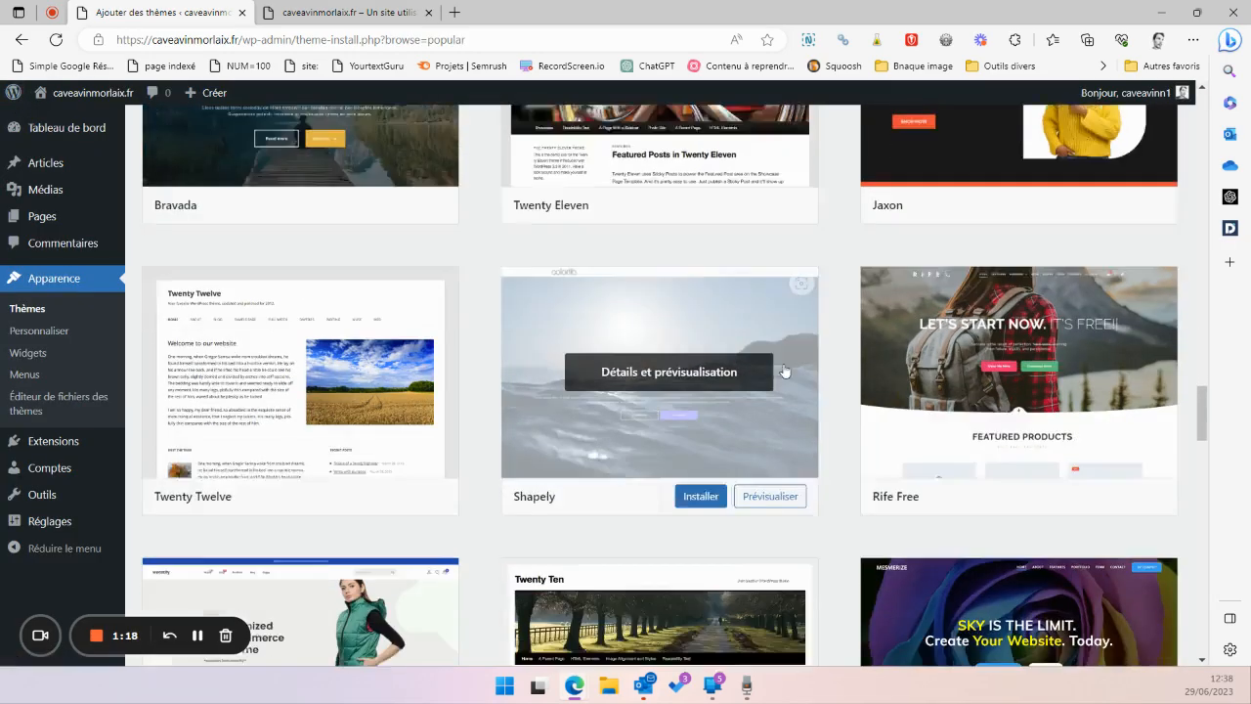
Install the Mesmerize theme from the popular themes and activate it on the site
scroll(1011, 371, "down", 3)
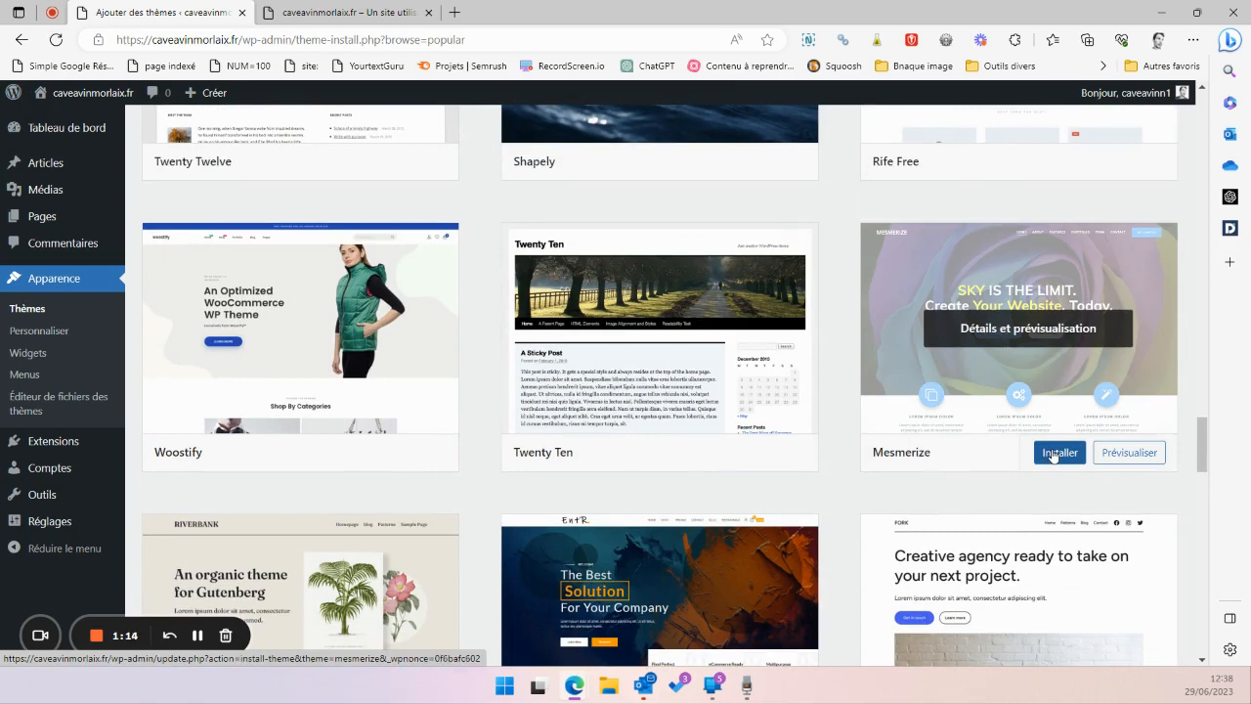
left_click(1053, 454)
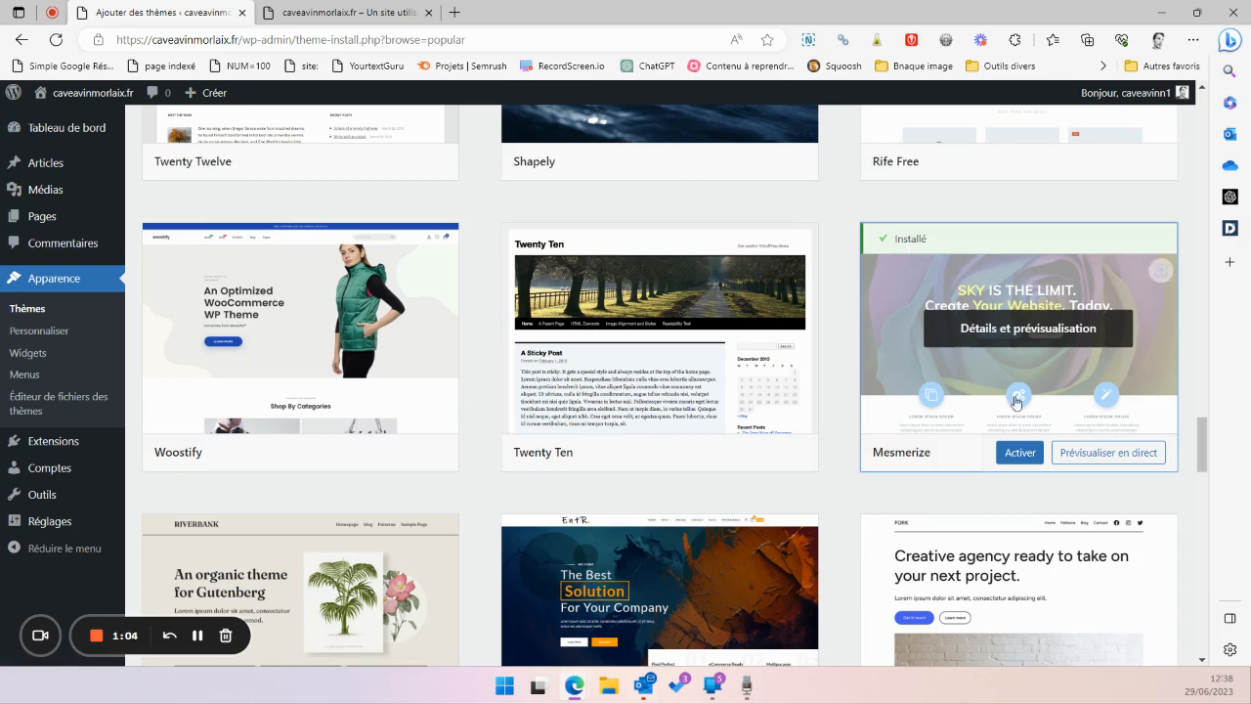
left_click(1032, 458)
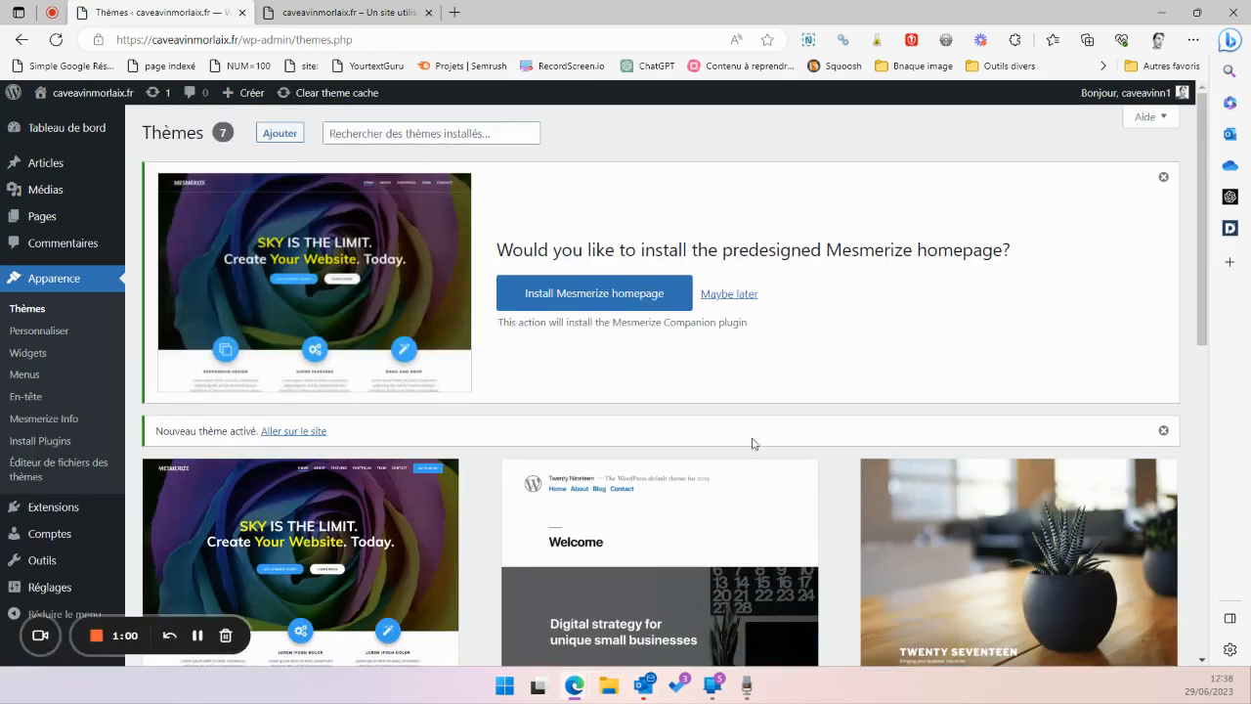
Reload the site's home page and examine its header, content and sidebar under the Mesmerize theme
scroll(644, 407, "down", 2)
scroll(642, 408, "up", 2)
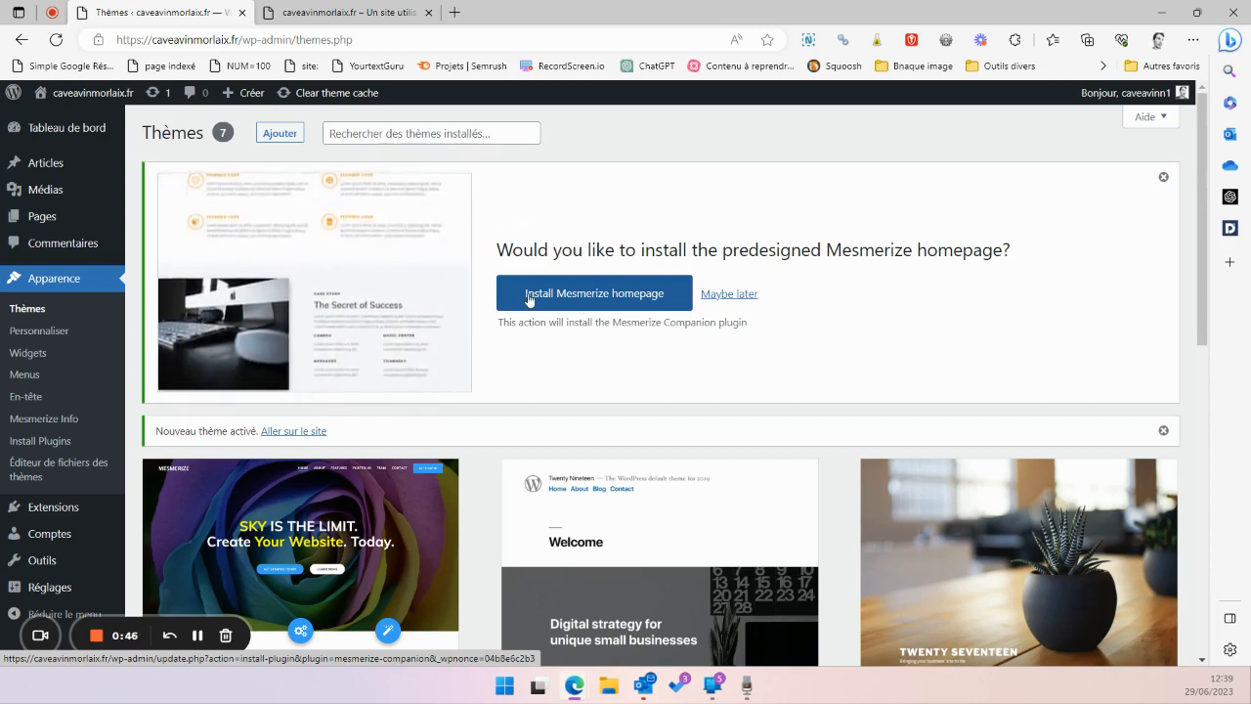
left_click(347, 12)
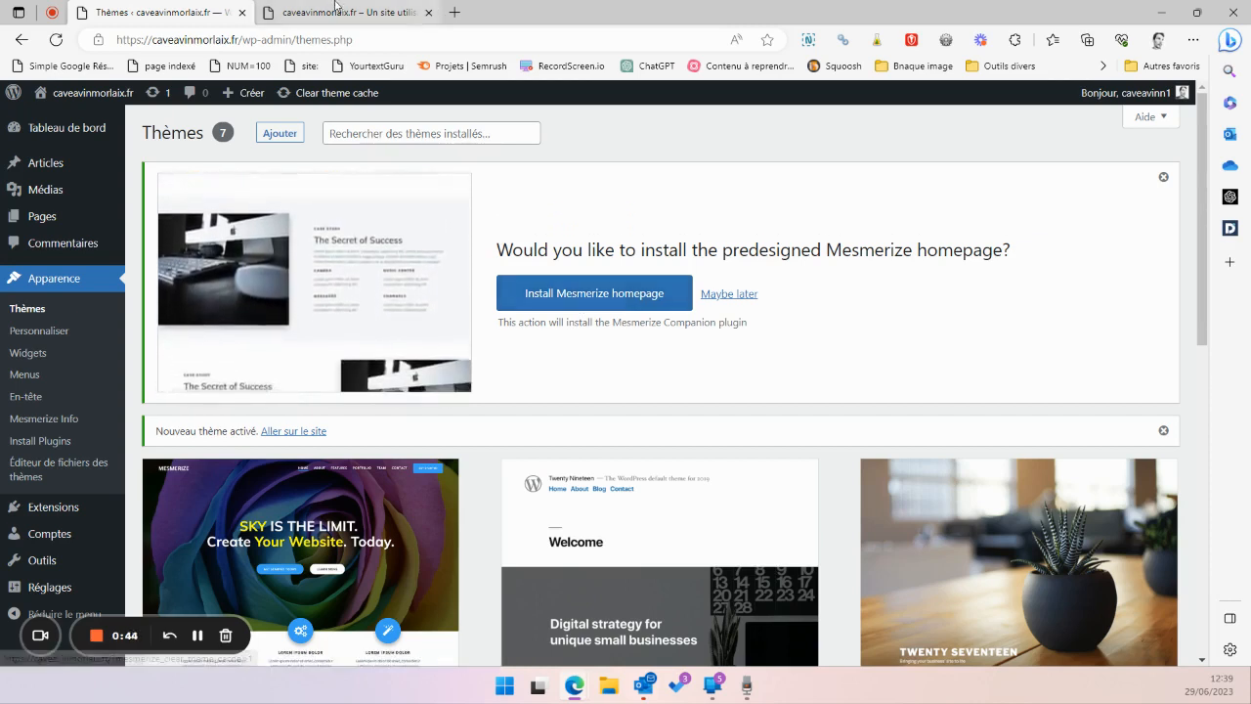
left_click(57, 40)
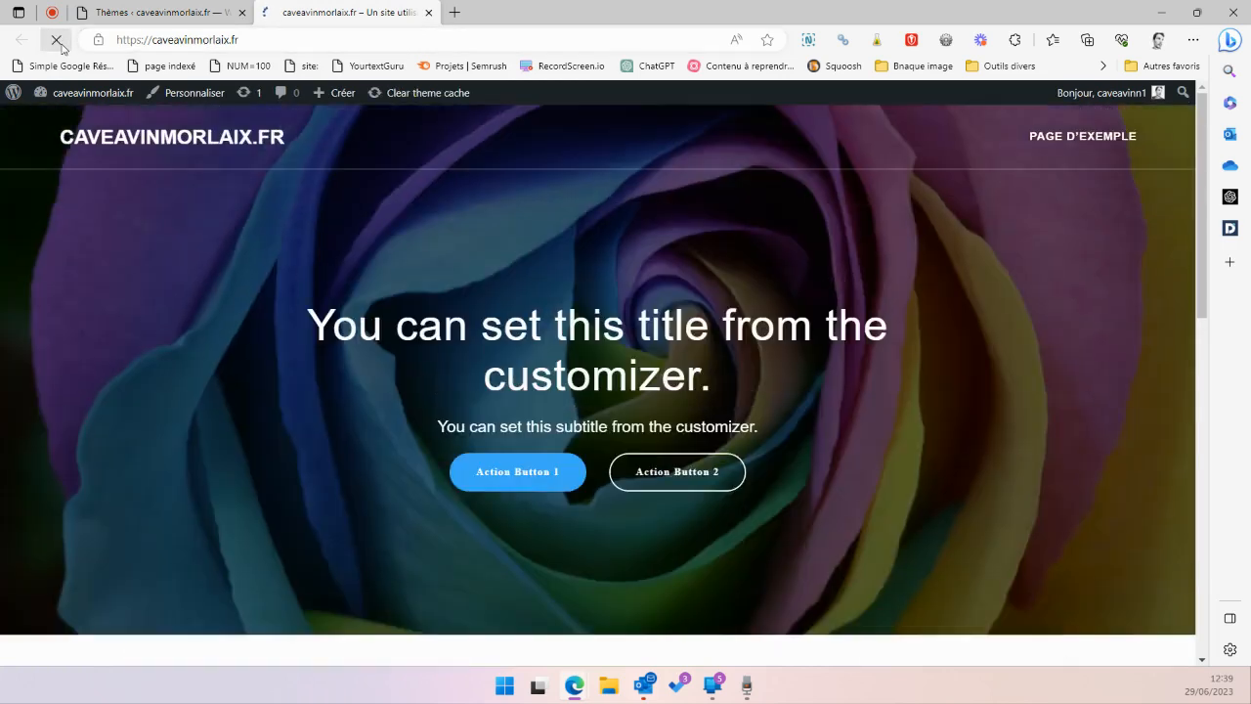
scroll(564, 273, "down", 15)
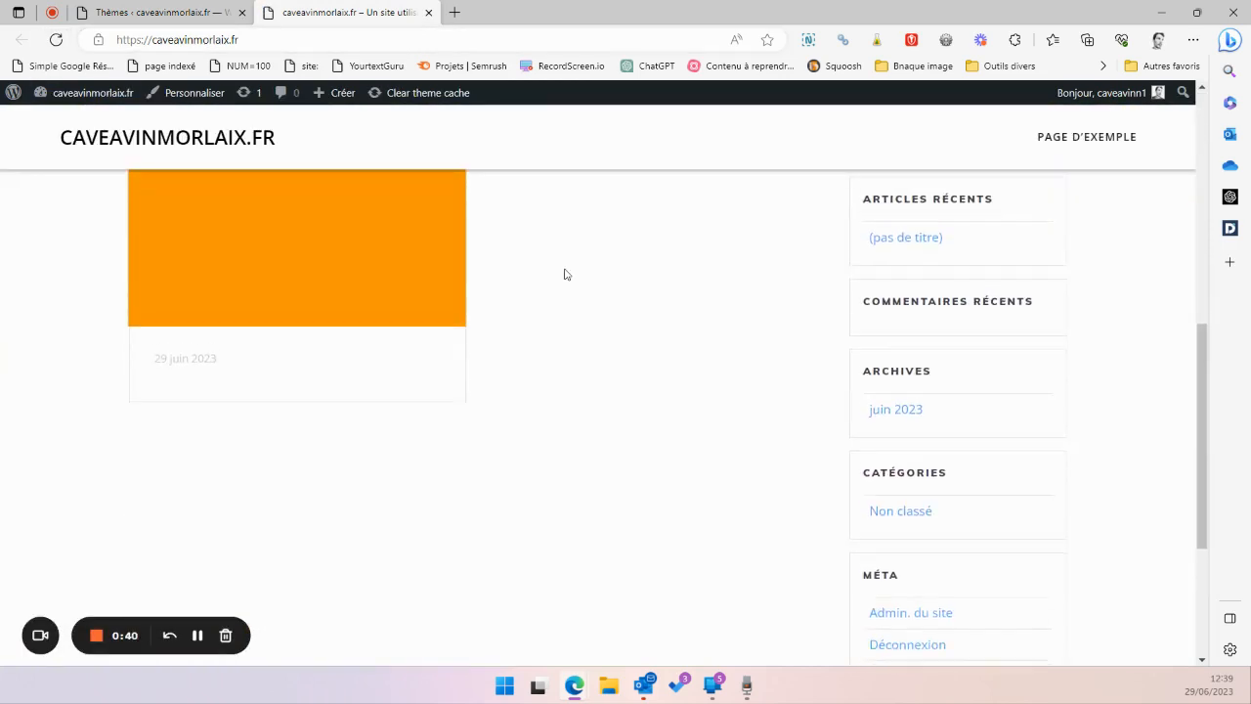
Recheck the home page's banner buttons, post area and sidebar, and return to the installed themes in the site's admin
scroll(563, 273, "up", 15)
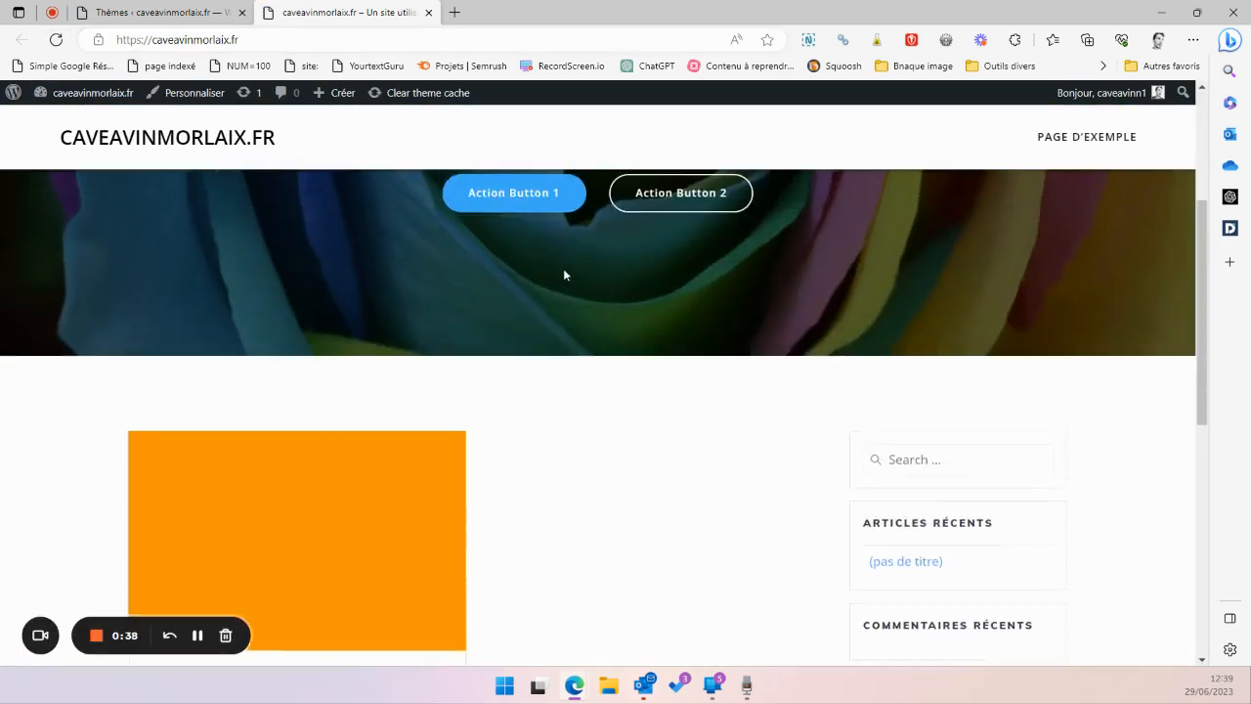
scroll(564, 272, "down", 15)
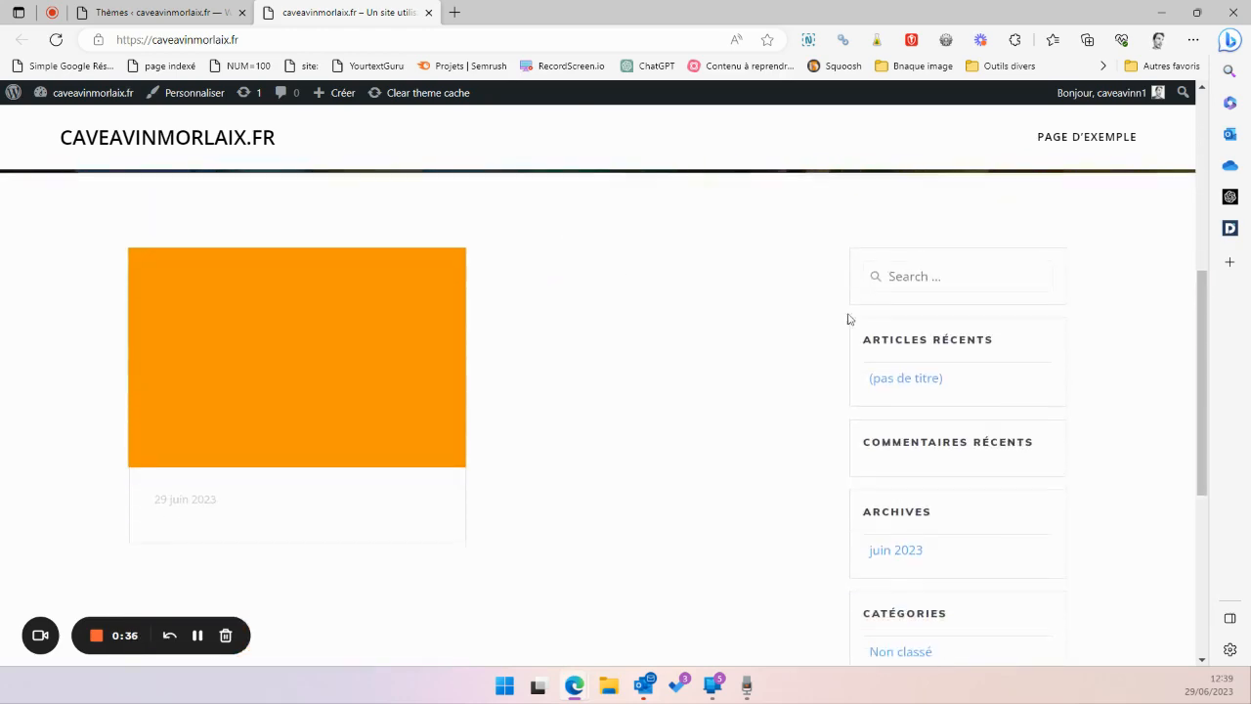
left_click(161, 12)
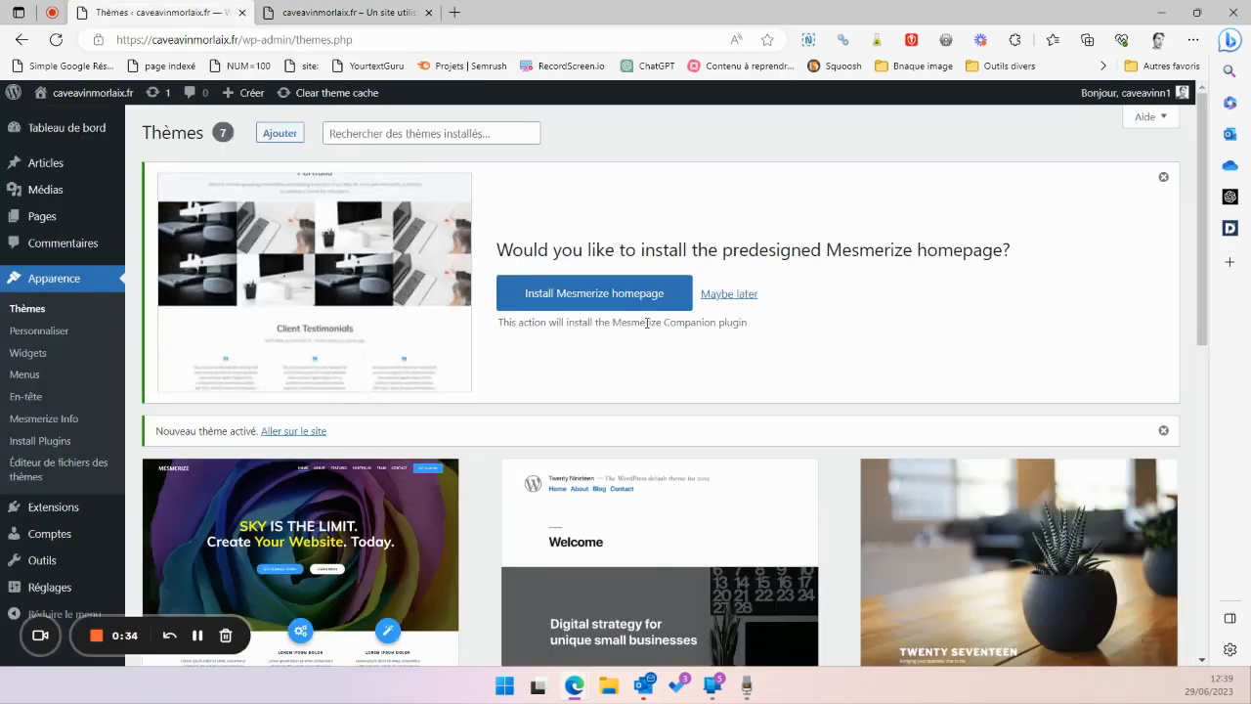
scroll(622, 386, "down", 3)
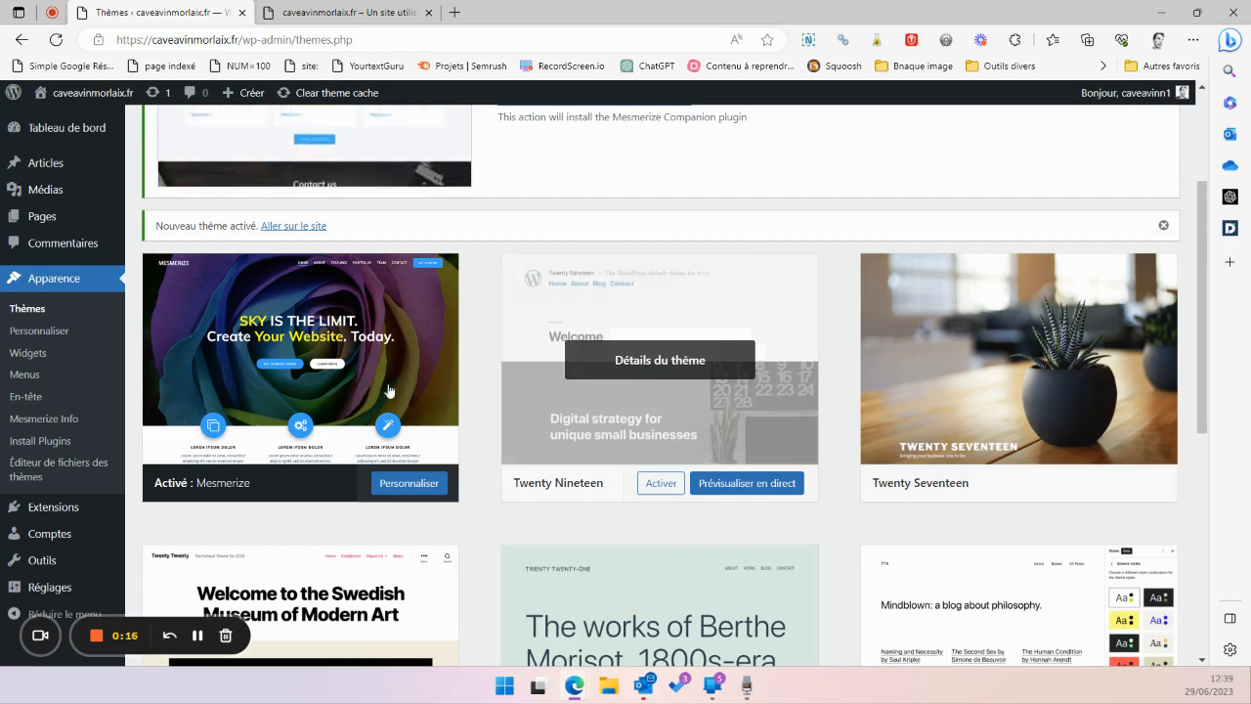
Reload the Themes page and look through the installed themes down to the tile for adding a new theme
left_click(23, 308)
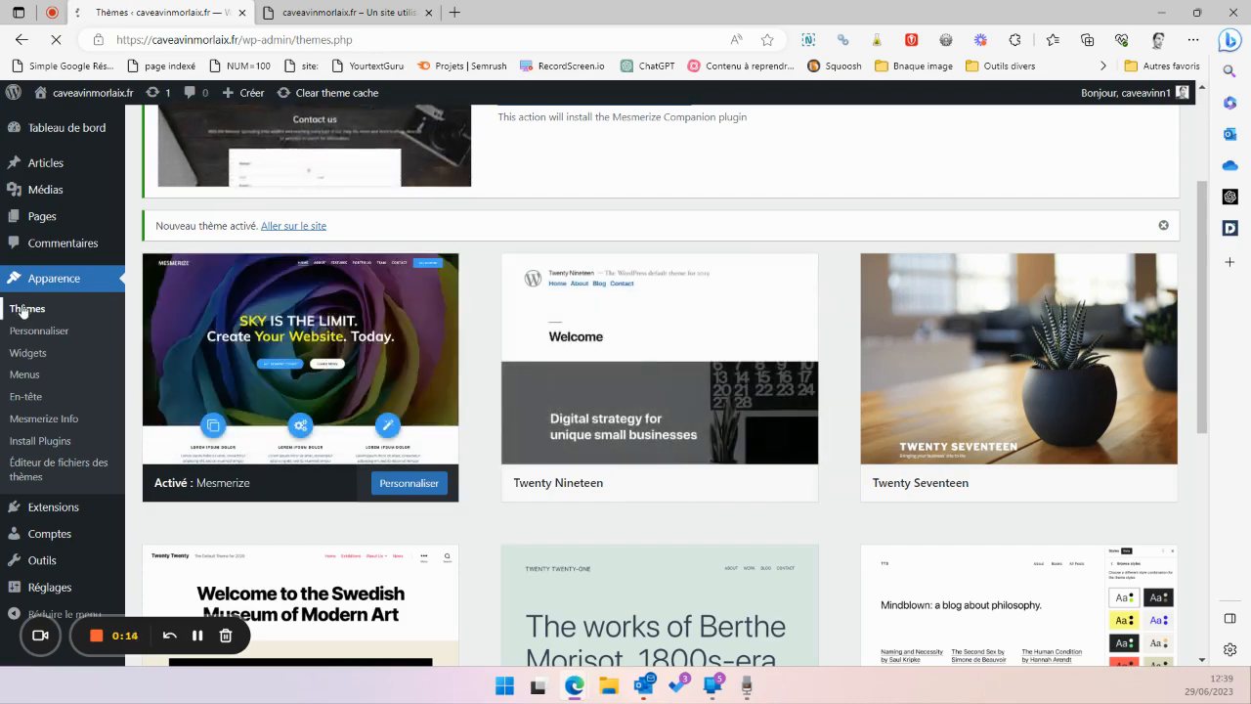
scroll(723, 369, "down", 4)
scroll(728, 372, "down", 2)
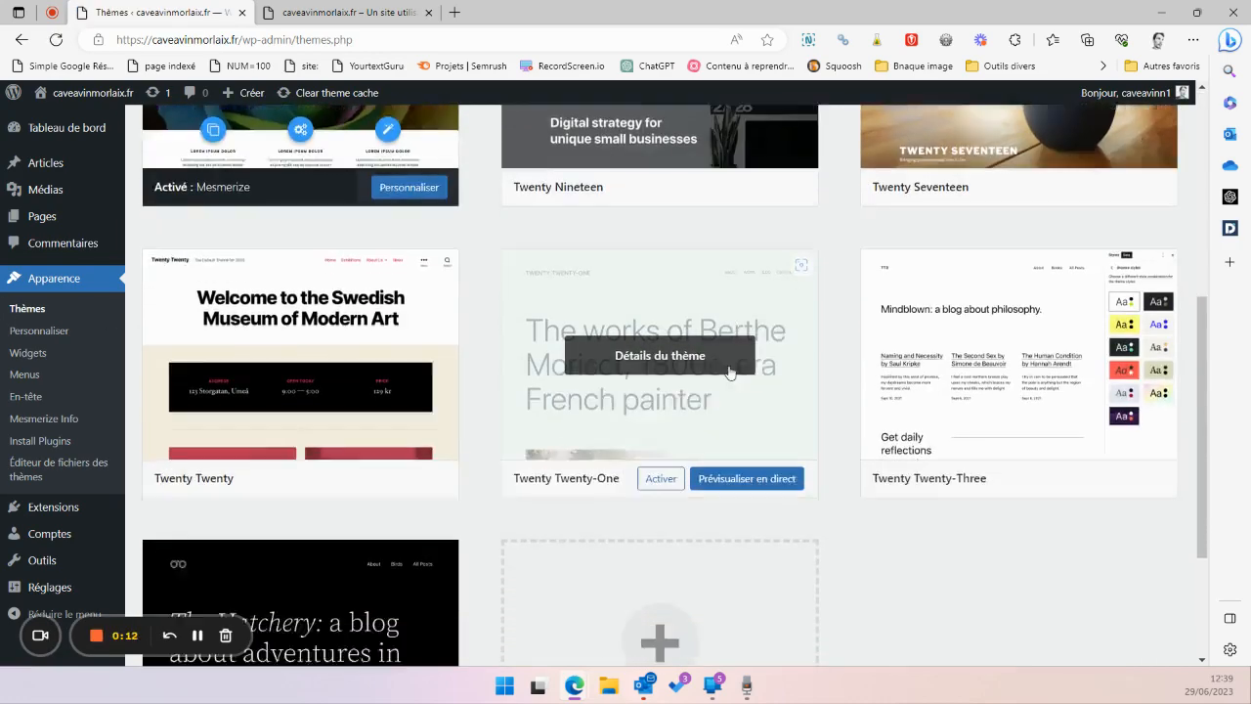